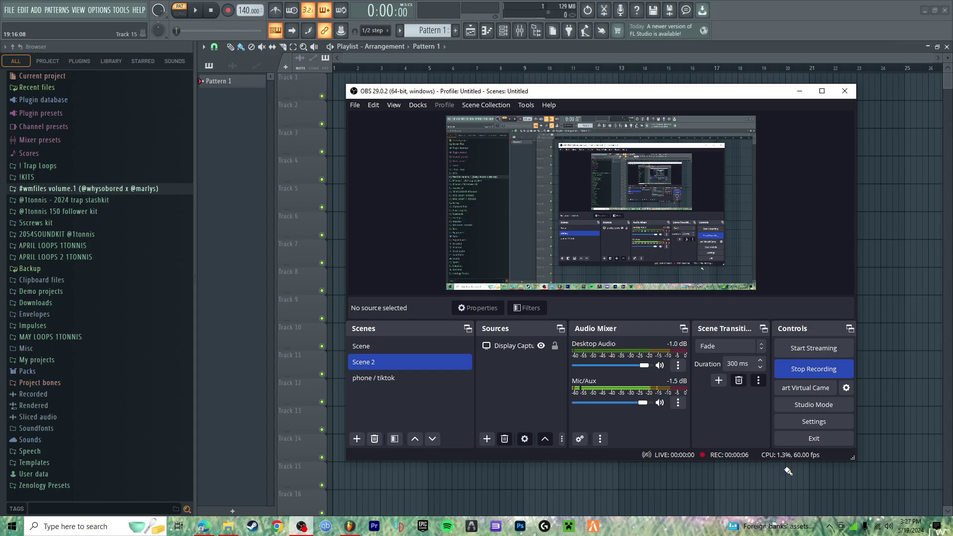
Minimize the OBS window so FL Studio's empty playlist is fully visible.
left_click(208, 527)
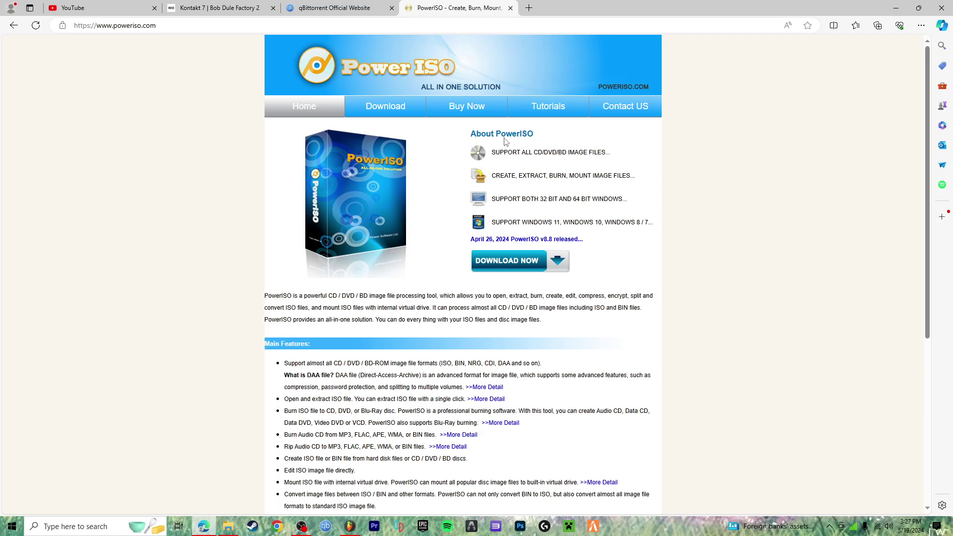
Review the qBittorrent, Kontakt 7 and PowerISO pages, then search for the Roland Fantom torrent in a new tab.
left_click(335, 7)
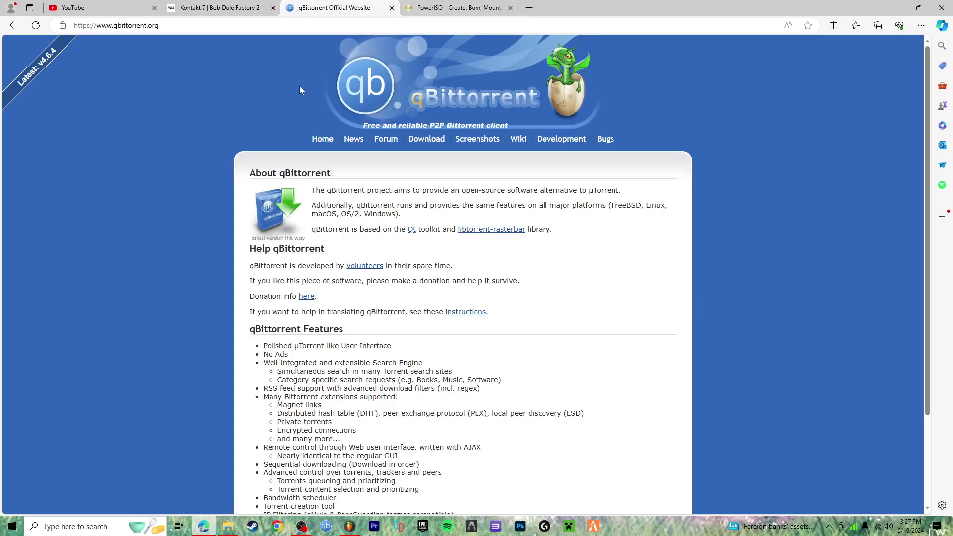
left_click(220, 8)
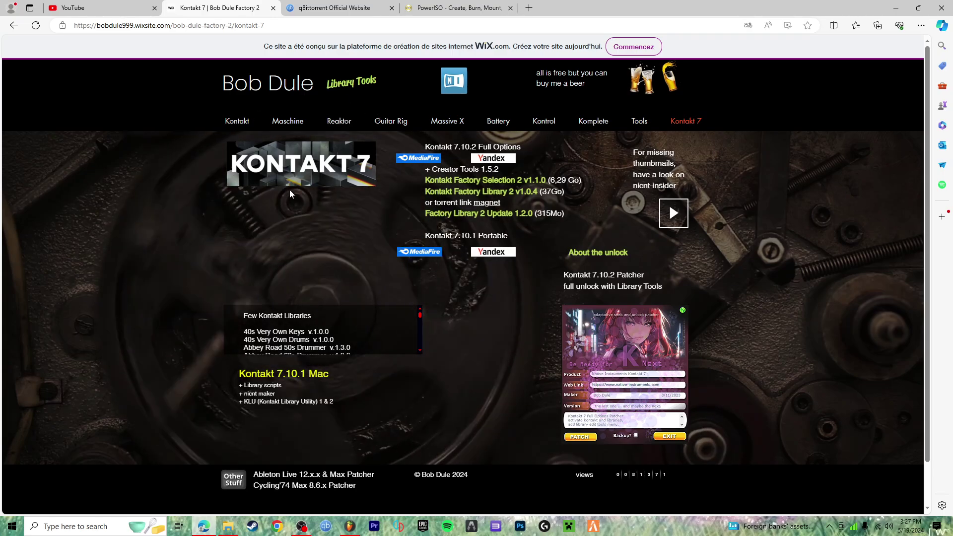
key("ctrl+Tab")
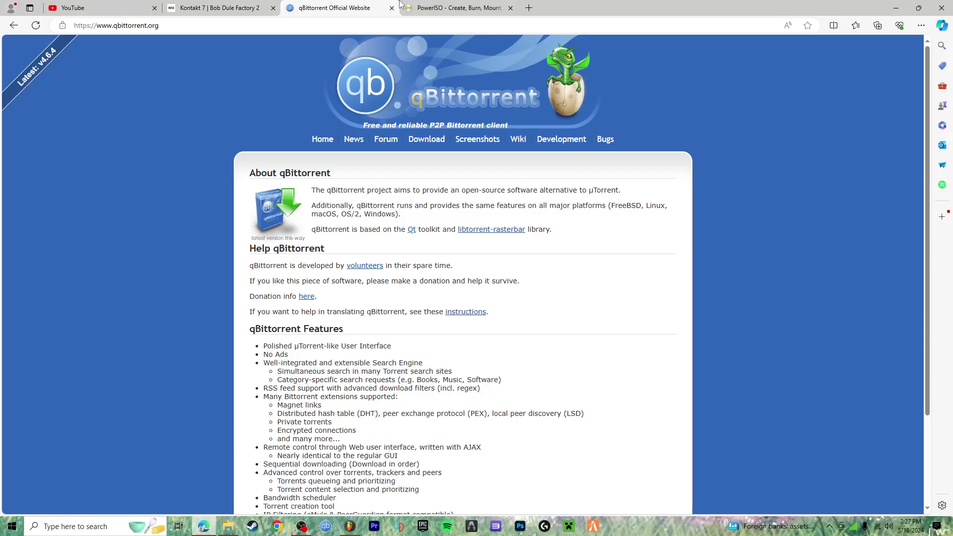
key("ctrl+Tab")
left_click(529, 8)
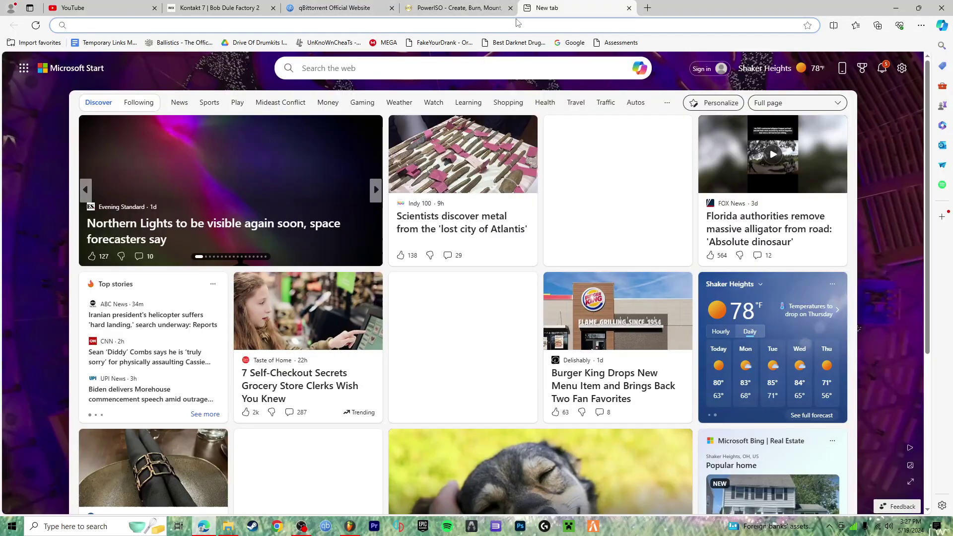
type("r")
key("Return")
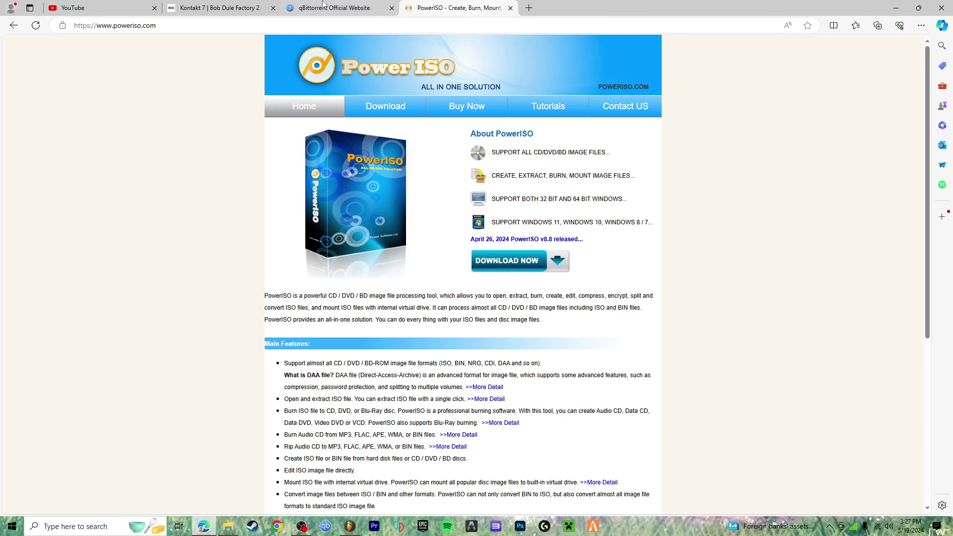
Bring the qBittorrent client to the front showing the completed 16.79 GiB Roland torrent.
left_click(228, 527)
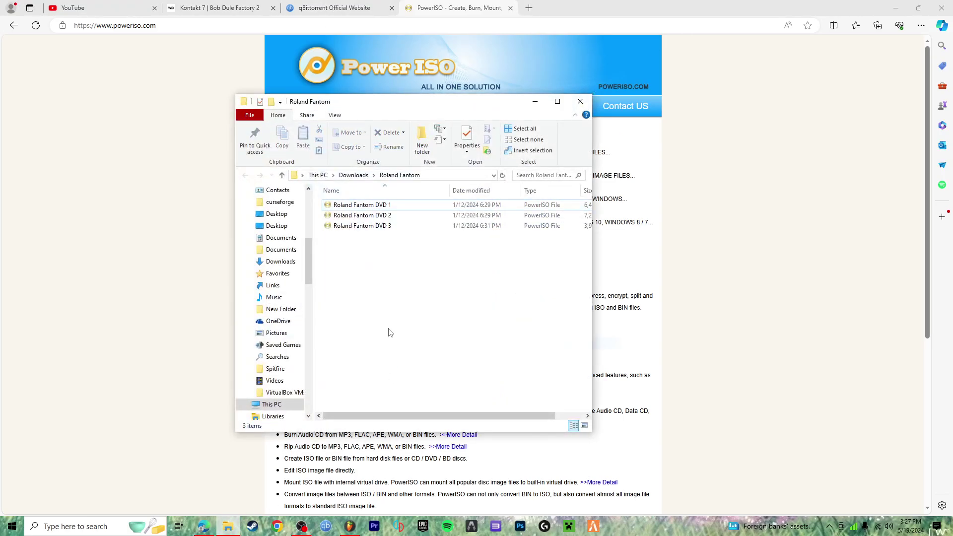
left_click(146, 233)
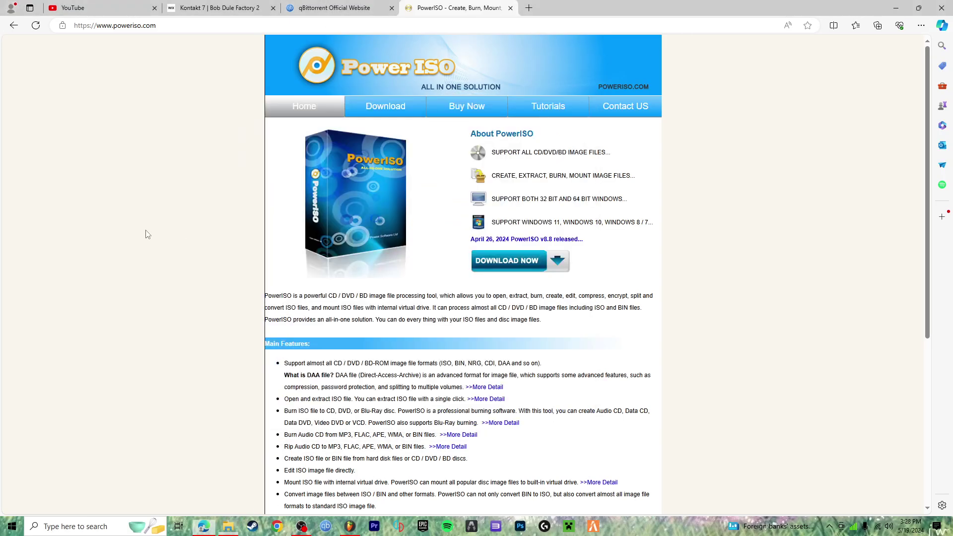
left_click(319, 527)
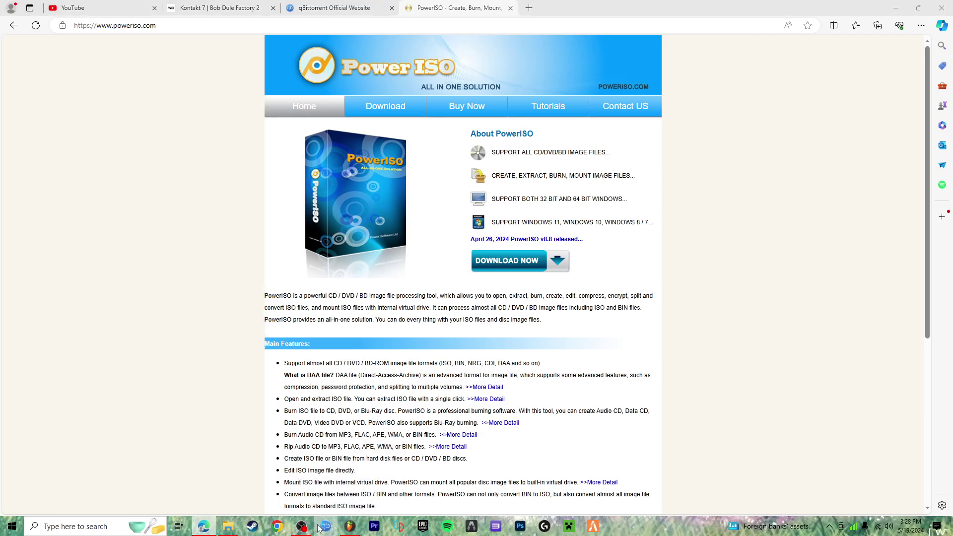
left_click(581, 50)
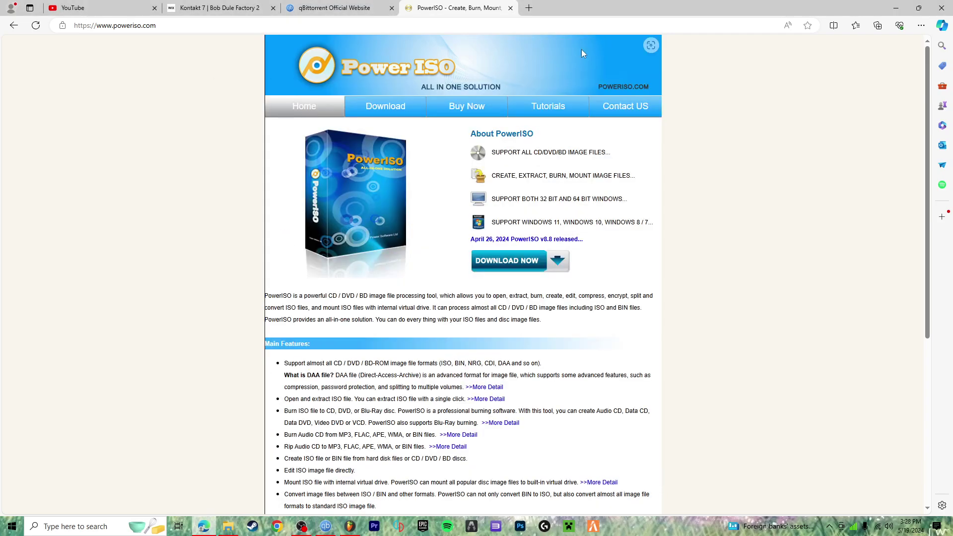
left_click(325, 527)
left_click_drag(435, 96, 456, 64)
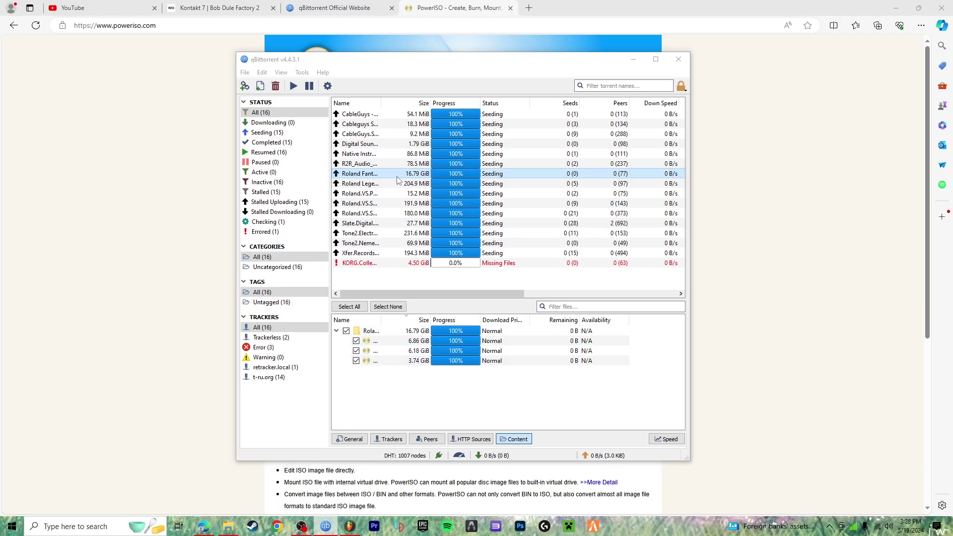
left_click(895, 5)
mouse_move(228, 526)
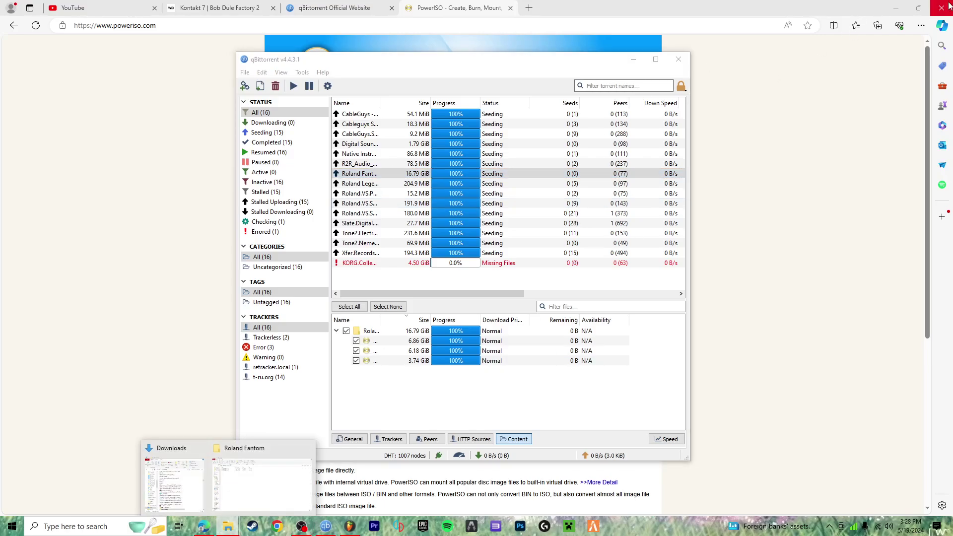
Minimize all windows to reveal the desktop with the downloaded Roland Fantom folder open.
left_click(894, 7)
left_click(631, 59)
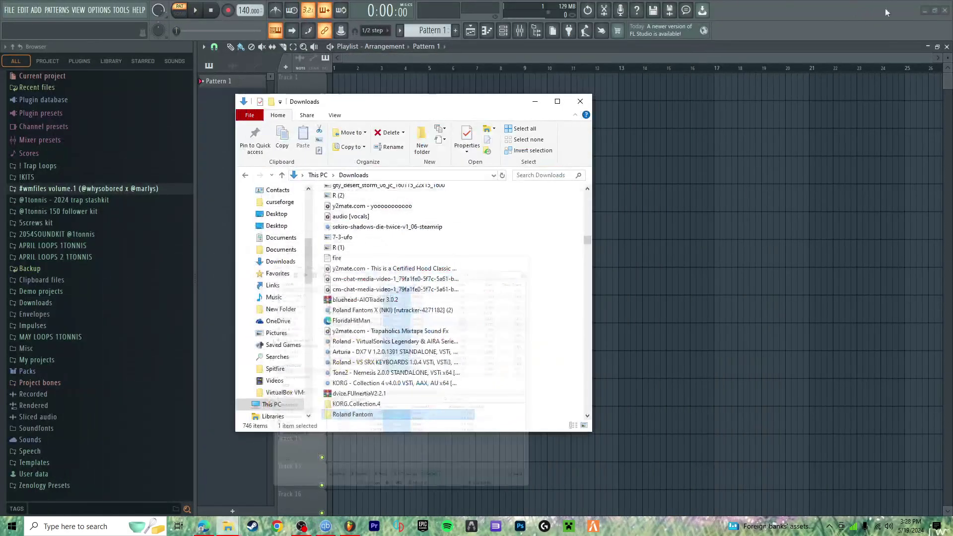
left_click(924, 9)
left_click(601, 100)
left_click(799, 91)
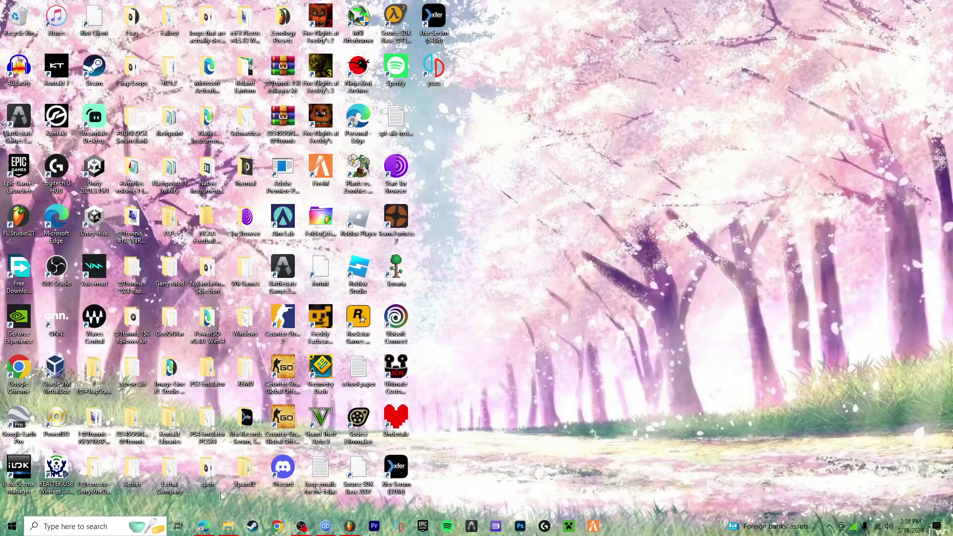
left_click(233, 526)
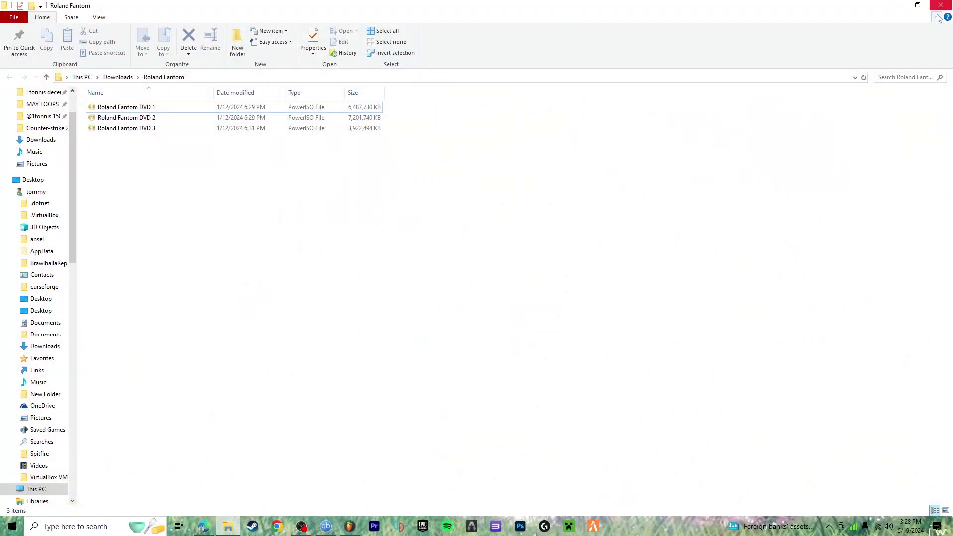
left_click(901, 6)
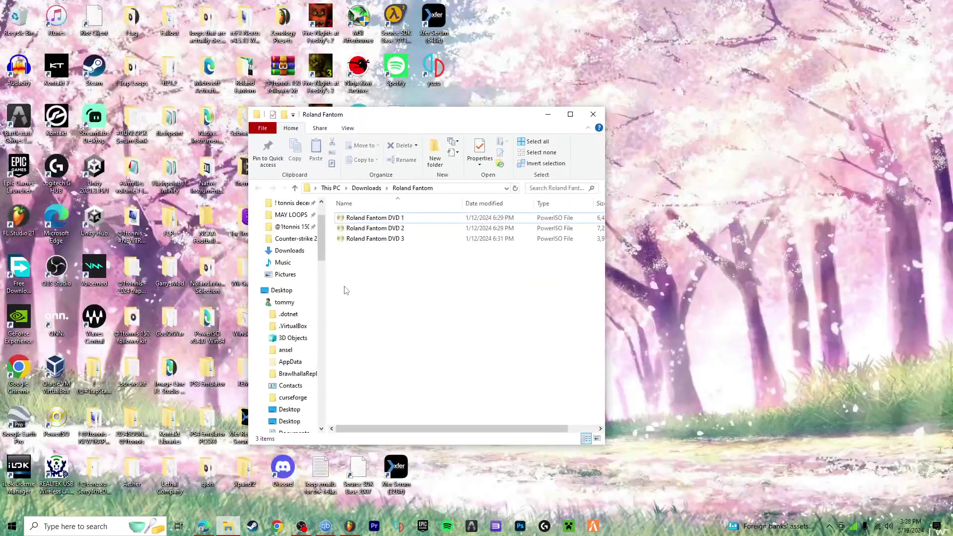
left_click(203, 526)
left_click(895, 8)
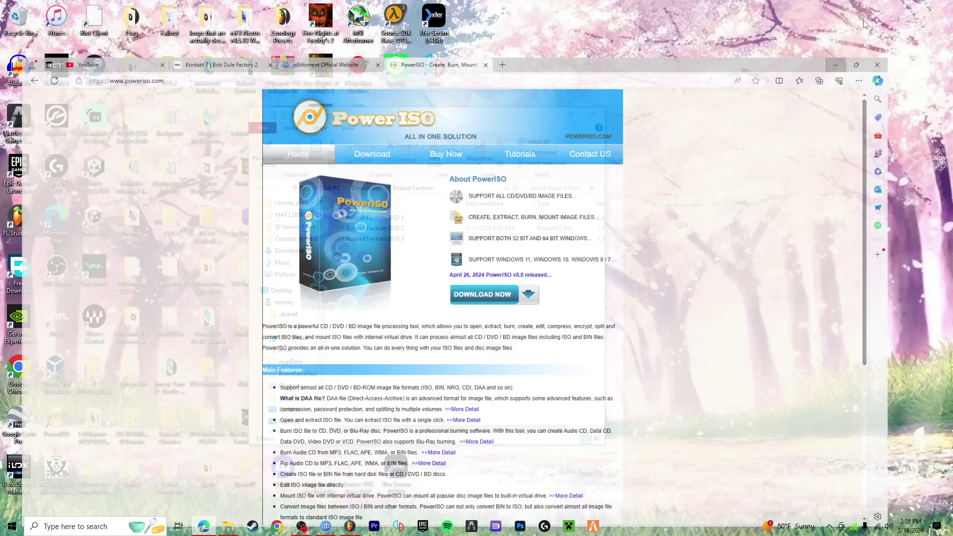
mouse_move(376, 217)
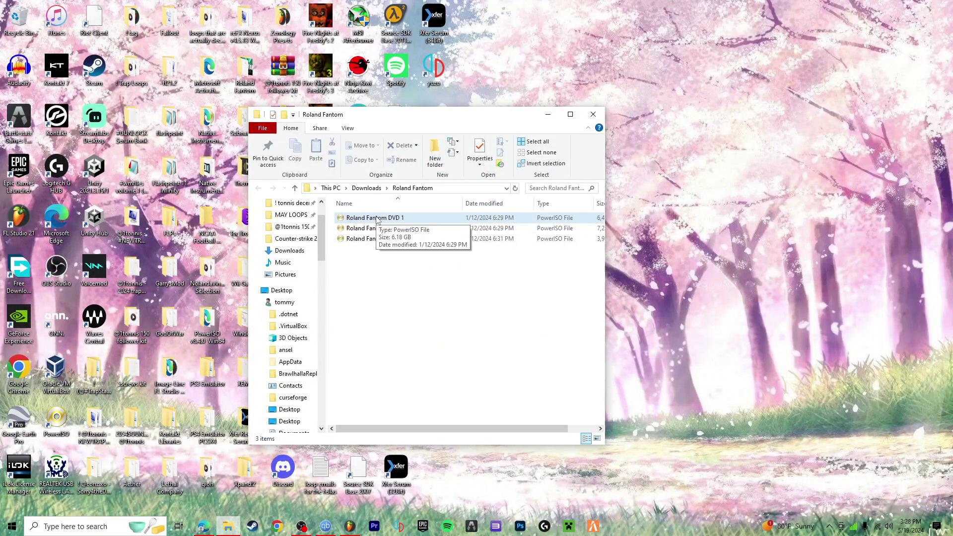
Create a new desktop folder named Roland Fantom.
right_click(745, 298)
mouse_move(797, 391)
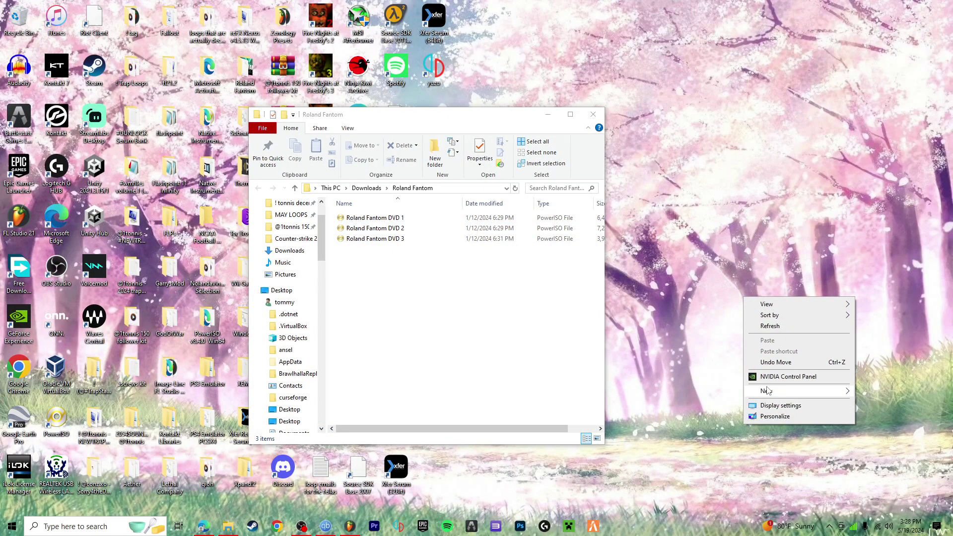
left_click(697, 394)
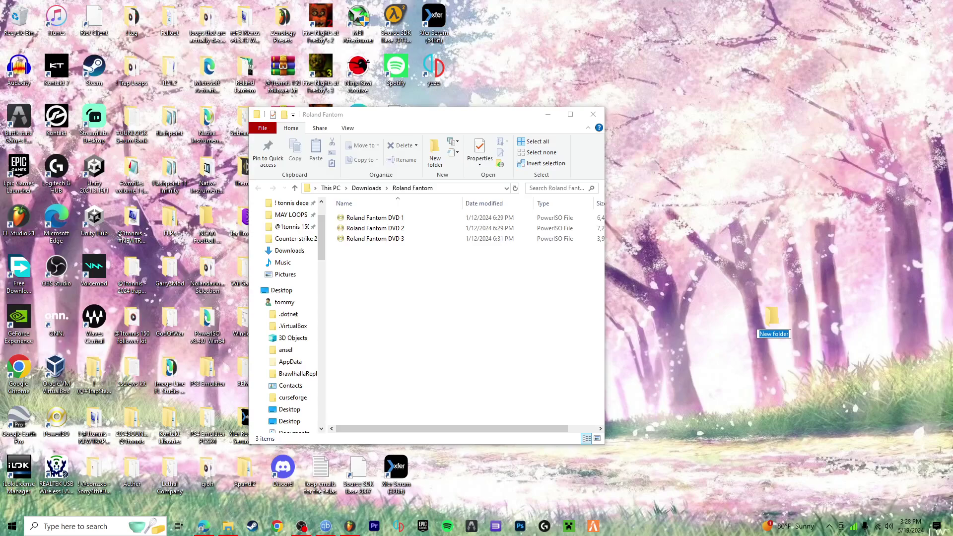
type("ROlan")
key("BackSpace")
key("BackSpace")
key("BackSpace")
key("Escape")
key("Delete")
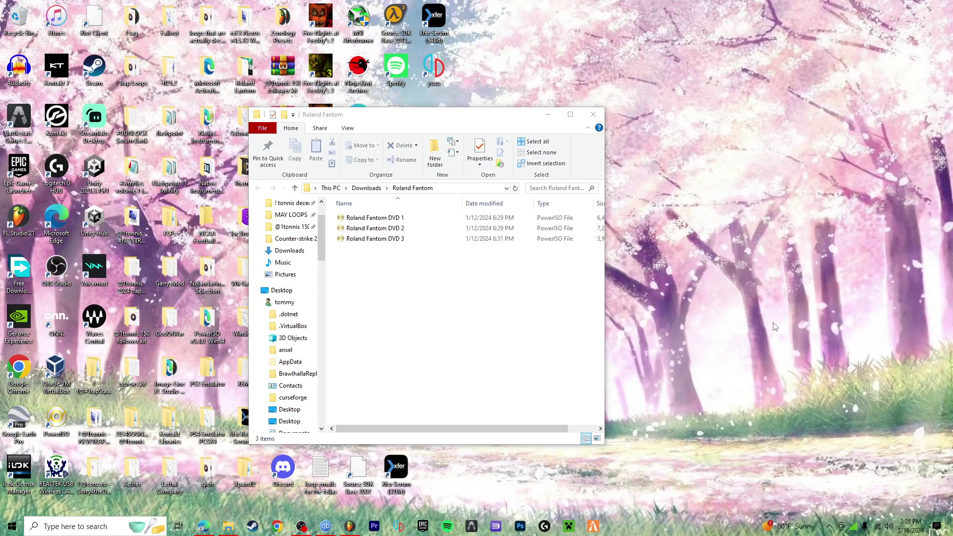
key("ctrl+z")
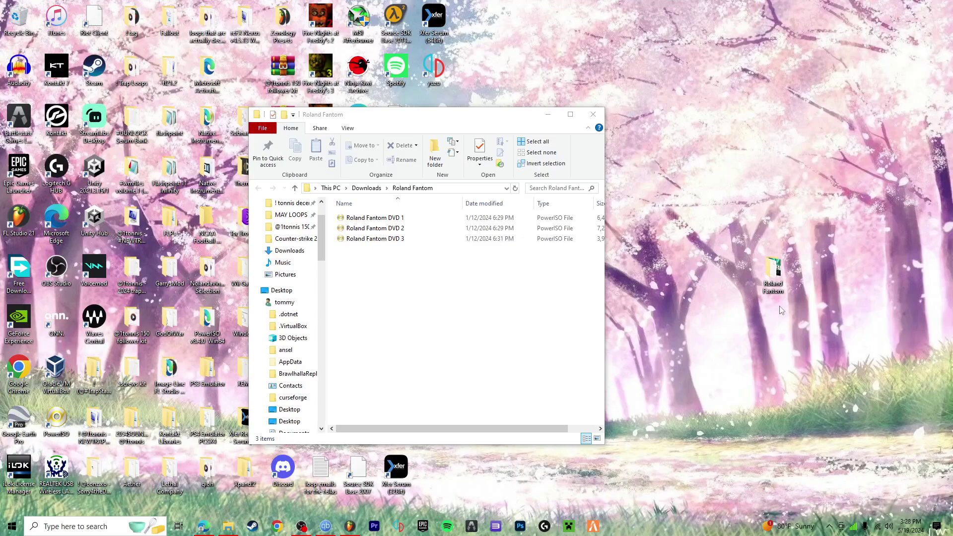
Inspect the Roland Fantom DVD 1 image in PowerISO and cancel its extraction.
double_click(416, 220)
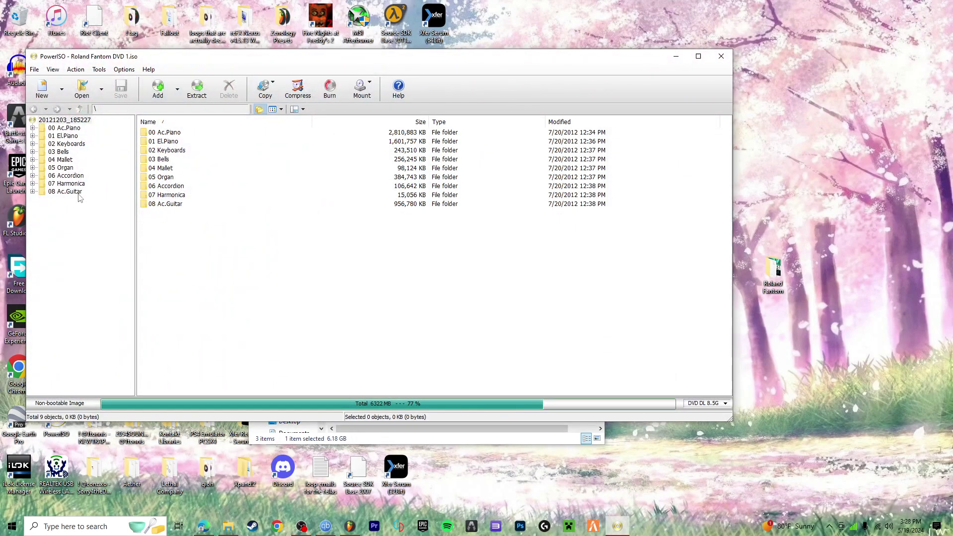
double_click(347, 62)
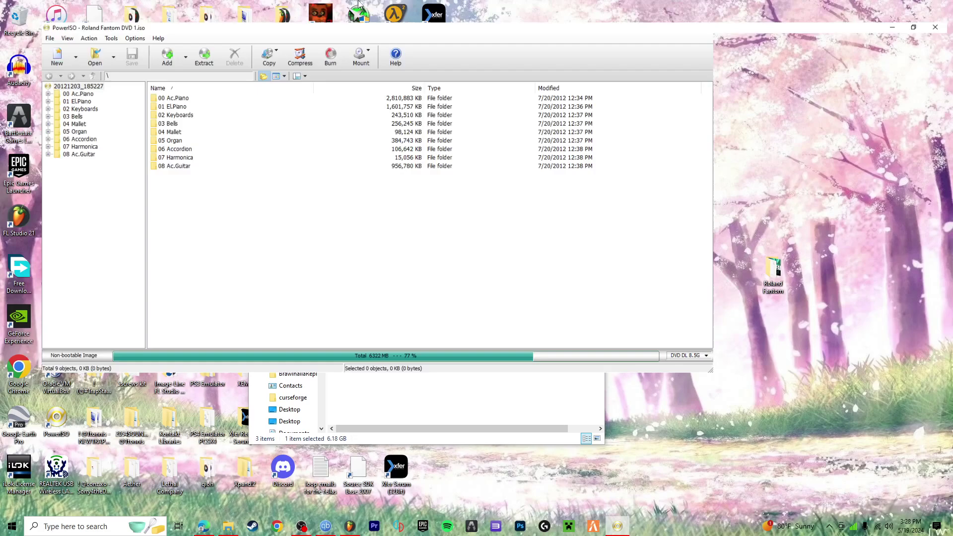
left_click(918, 7)
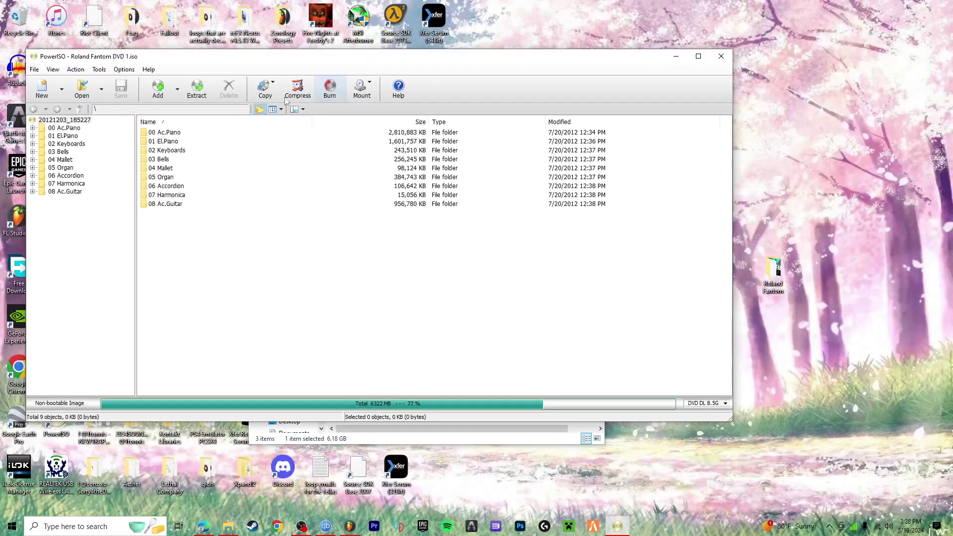
left_click(203, 98)
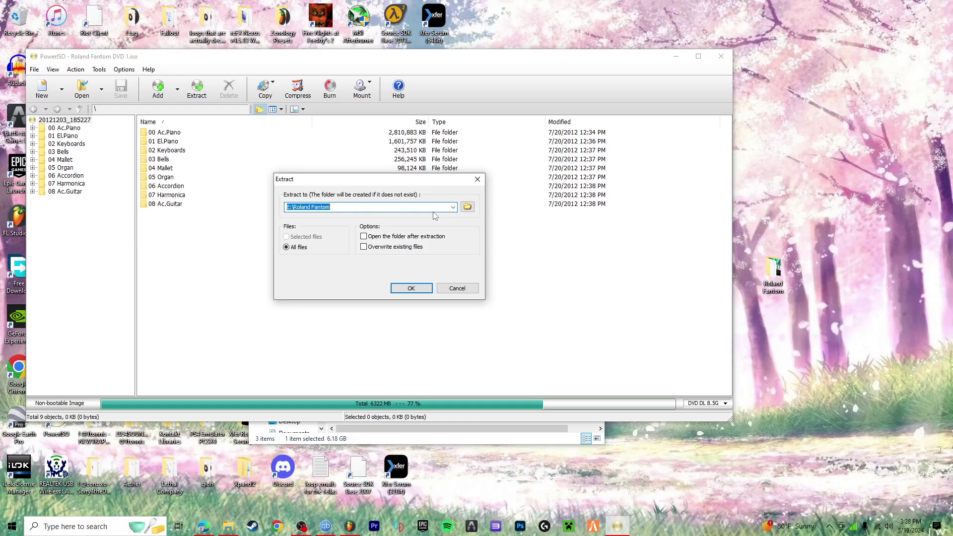
left_click(457, 290)
left_click(721, 56)
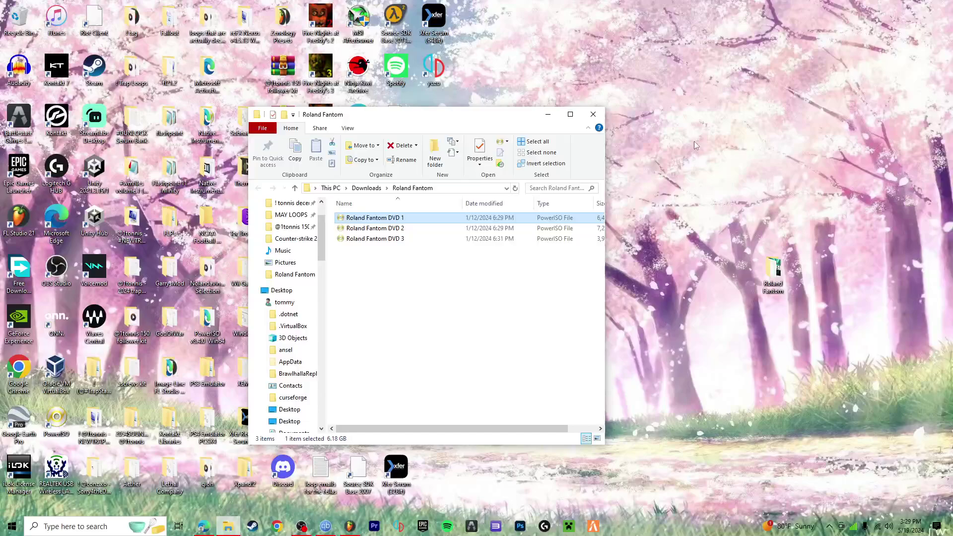
Inspect the DVD 2 and DVD 3 images the same way without extracting.
double_click(365, 228)
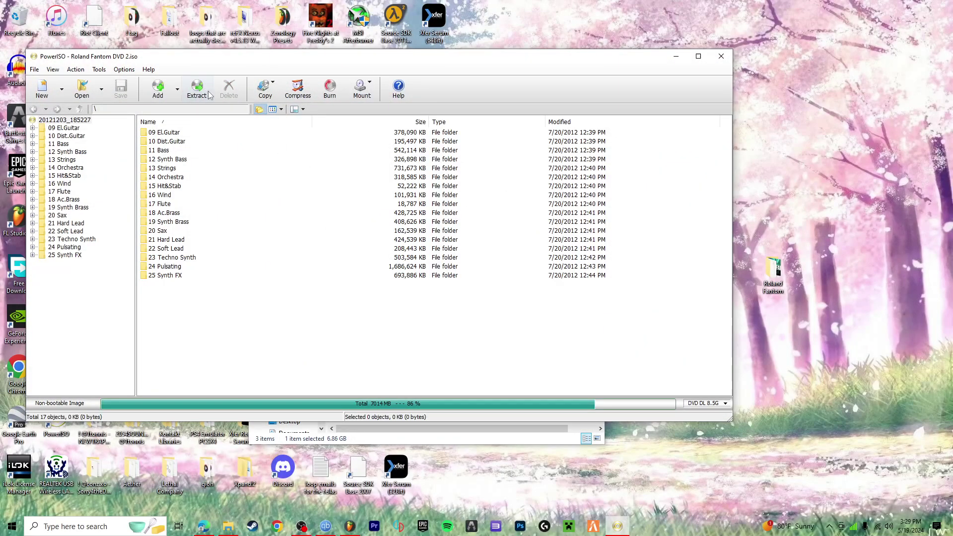
left_click(197, 89)
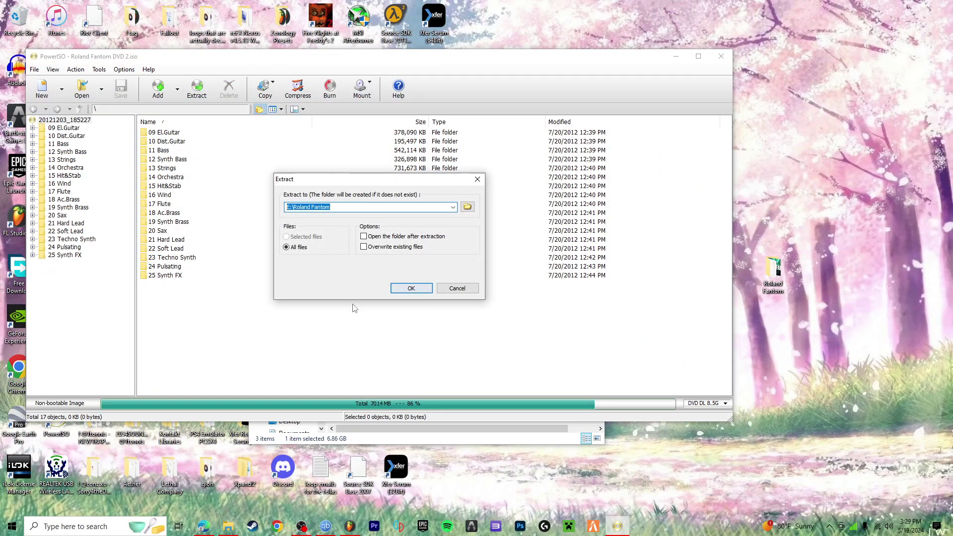
left_click(453, 288)
left_click(721, 56)
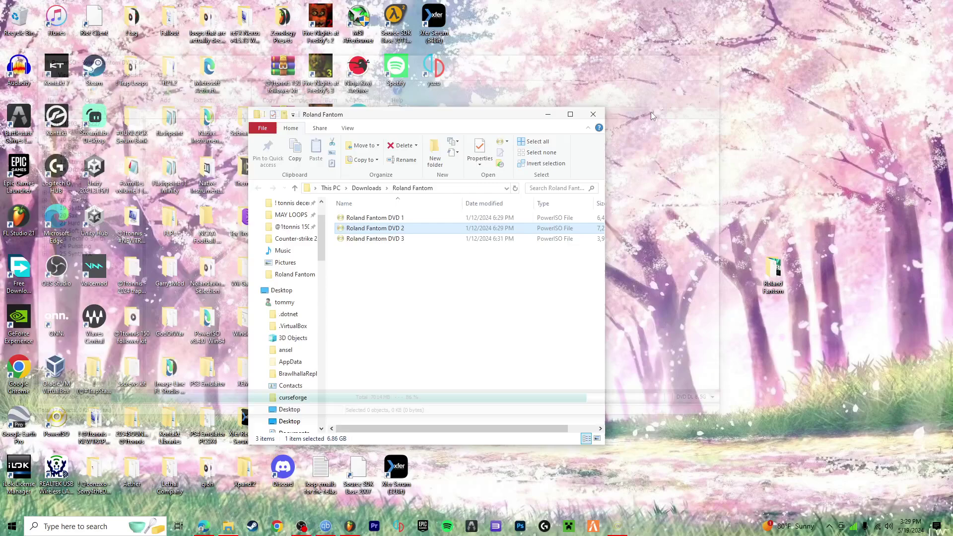
left_click(376, 238)
double_click(376, 239)
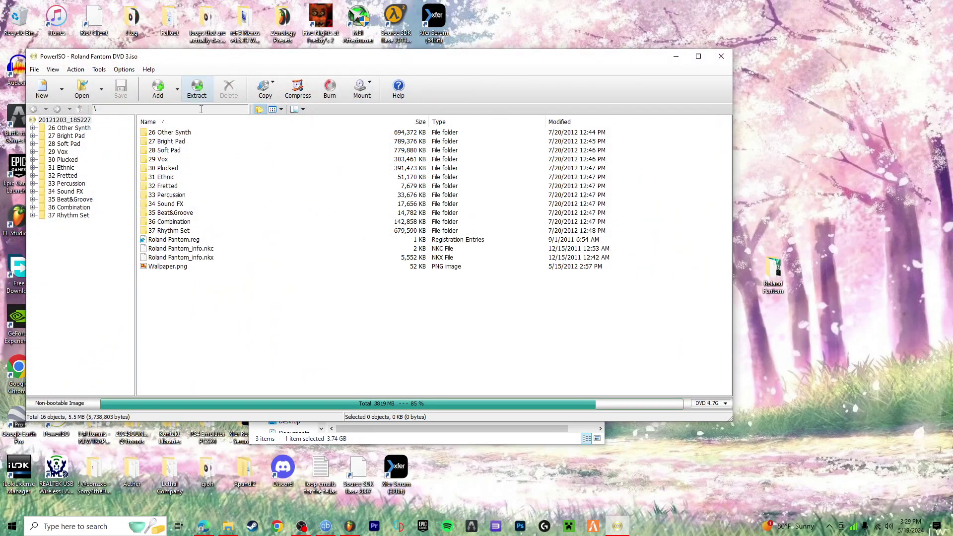
left_click(721, 56)
Close the Roland Fantom folders and torrent client, returning to FL Studio.
left_click(590, 112)
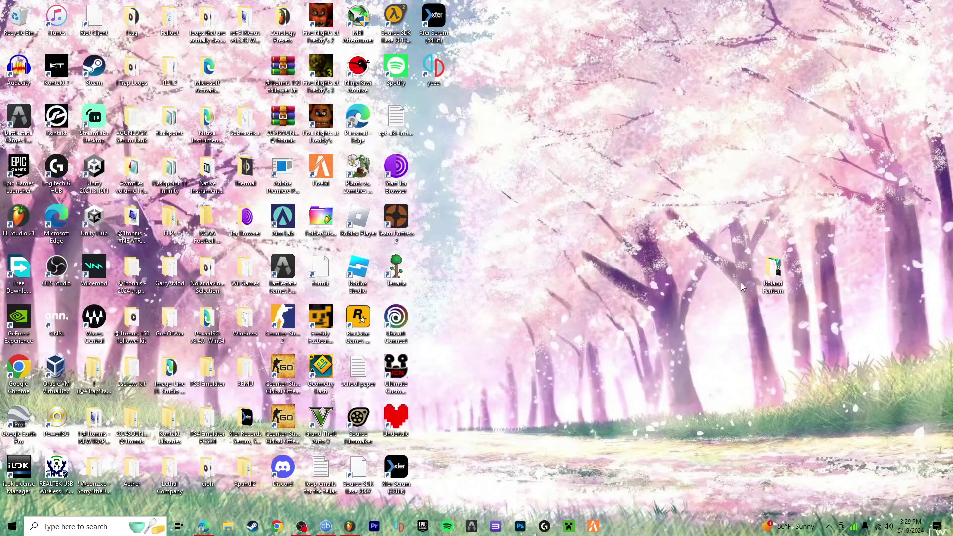
scroll(384, 428, "down", 3)
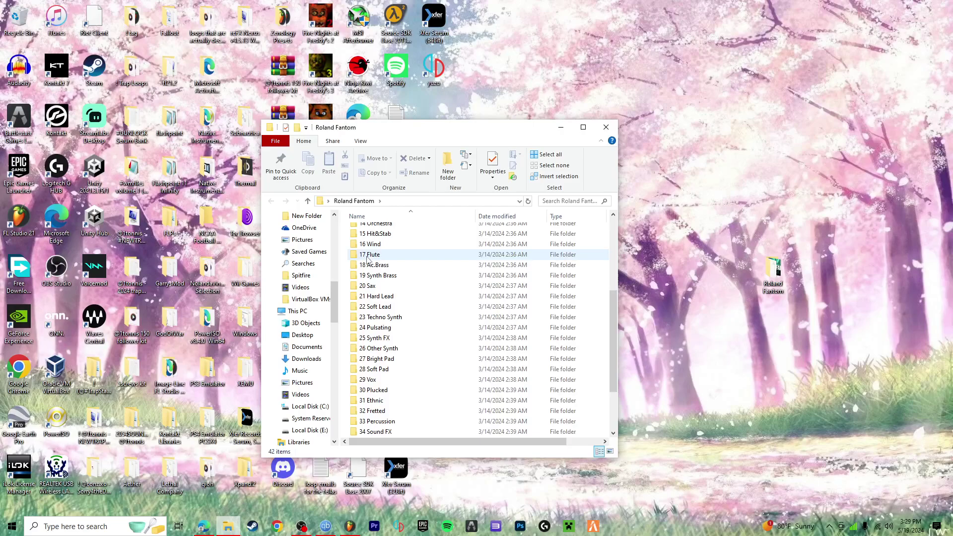
scroll(384, 427, "down", 2)
scroll(384, 427, "down", 2)
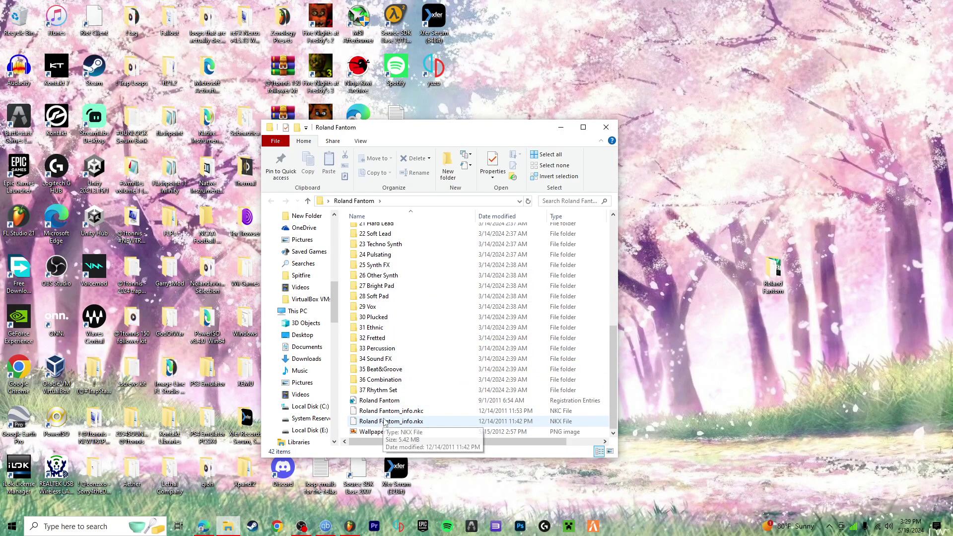
scroll(576, 216, "up", 3)
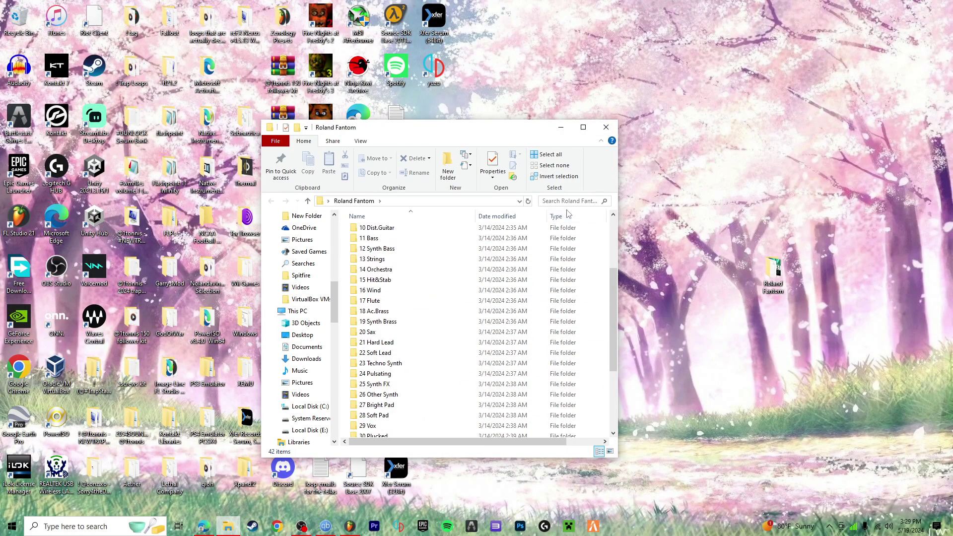
scroll(577, 216, "up", 3)
scroll(551, 253, "down", 8)
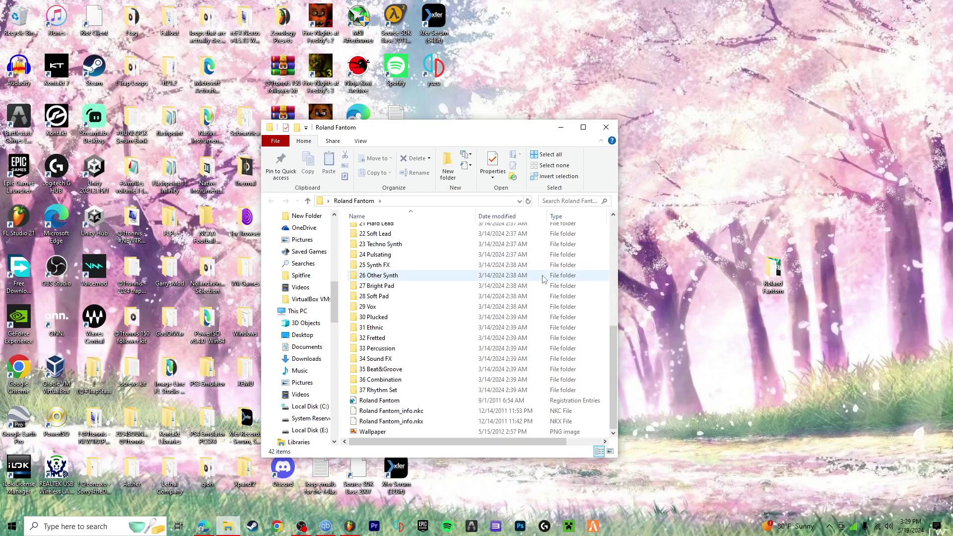
left_click(605, 127)
left_click(325, 527)
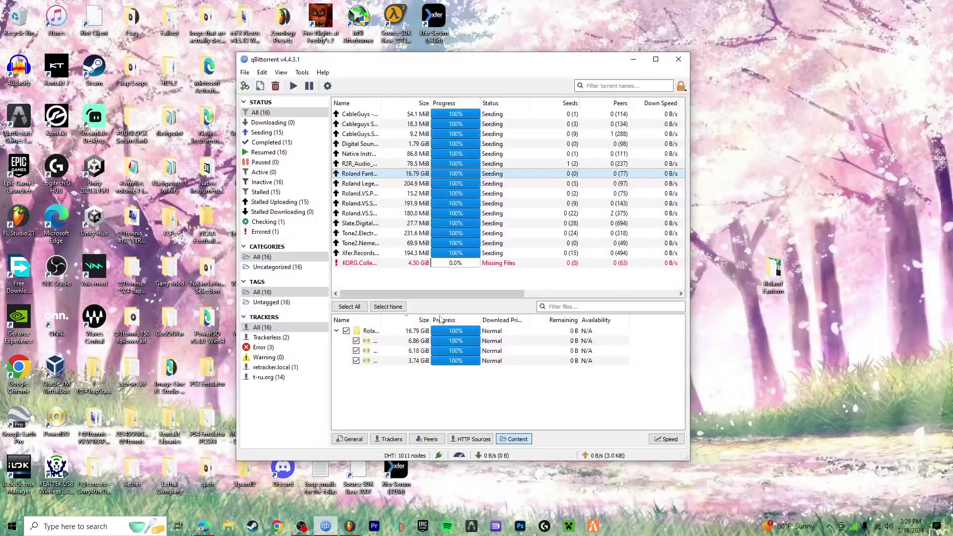
left_click(326, 526)
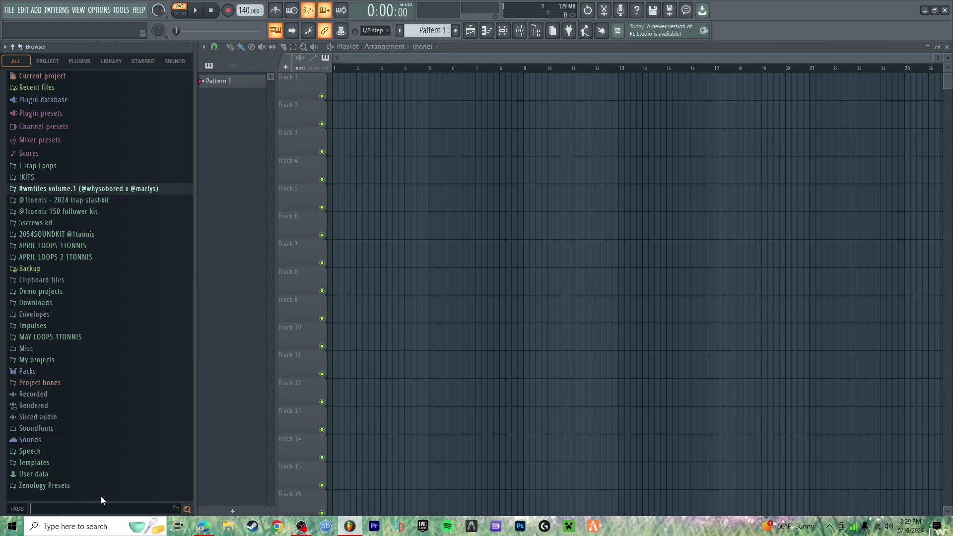
type("kontakr")
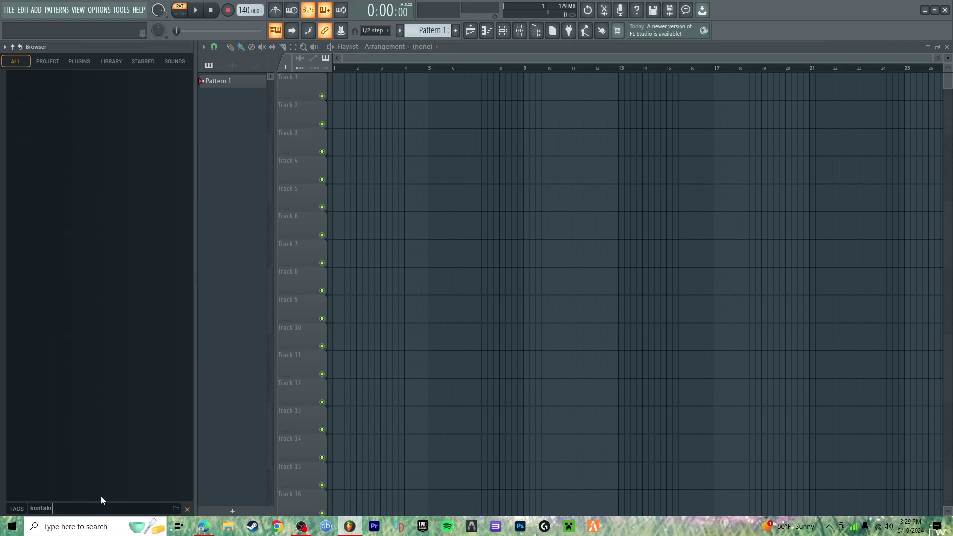
Search the FL Studio browser for kontakt and load the Kontakt 7 plugin.
key("BackSpace")
type("t")
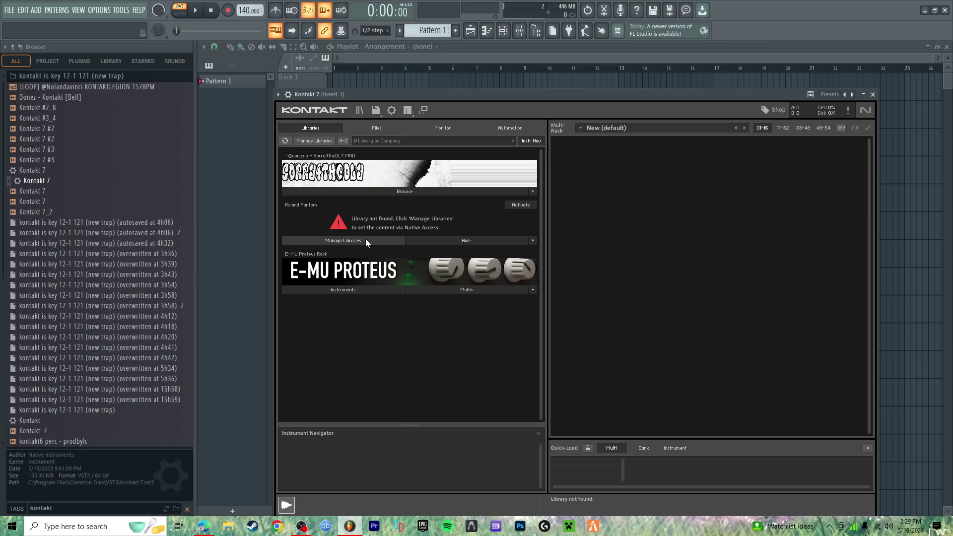
Untick Roland Fantom in Kontakt's Libraries options and launch the Library Tool.
left_click(352, 239)
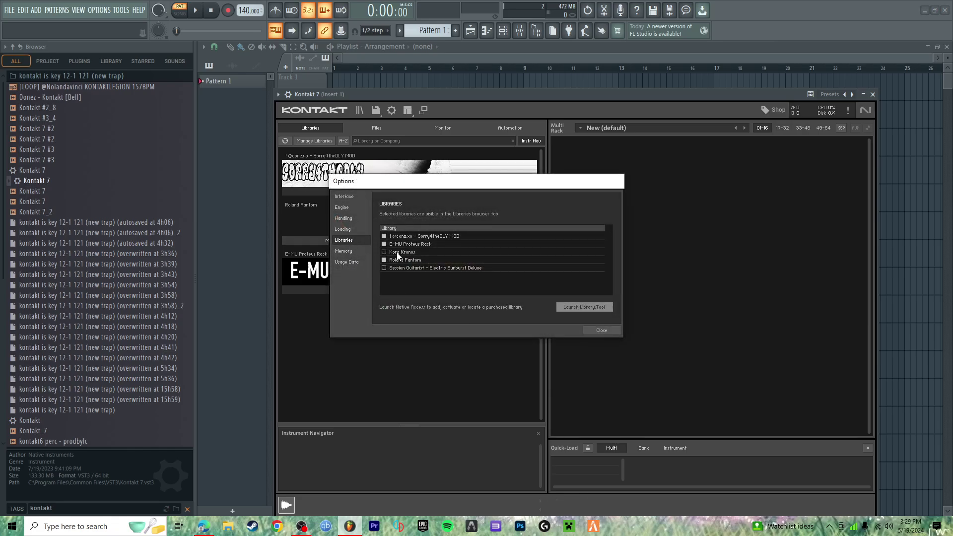
left_click(637, 182)
left_click(393, 111)
left_click(396, 259)
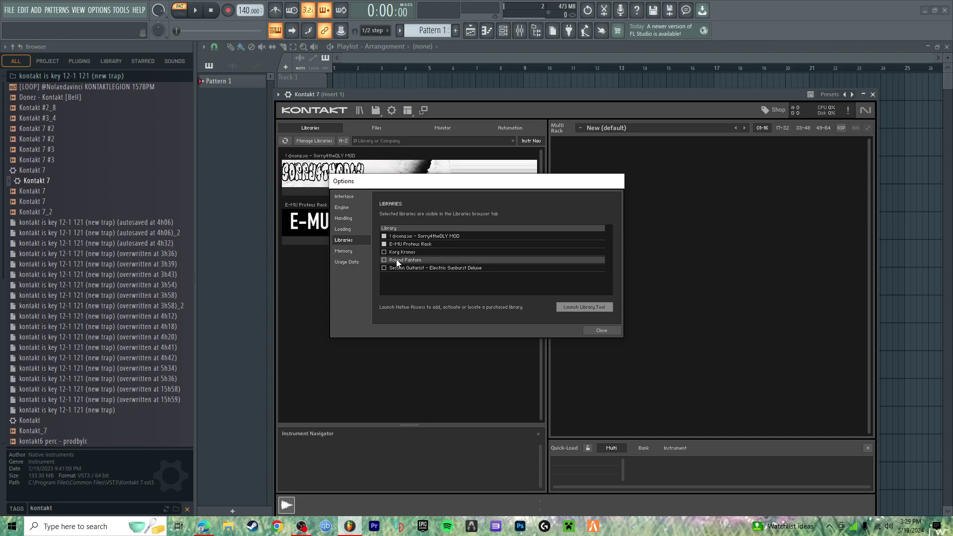
left_click(574, 311)
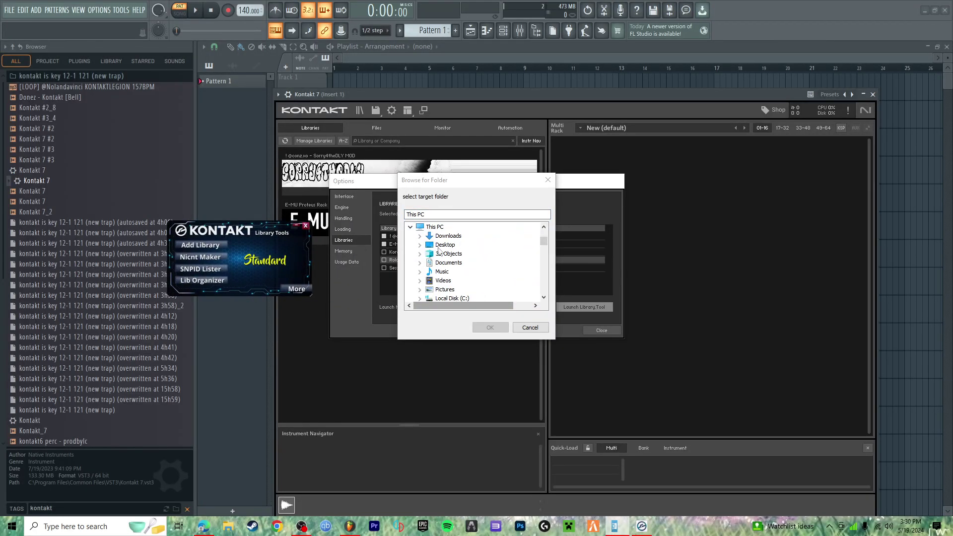
Register the desktop Roland Fantom folder as a library and dismiss the success message.
left_click(421, 253)
scroll(437, 265, "down", 3)
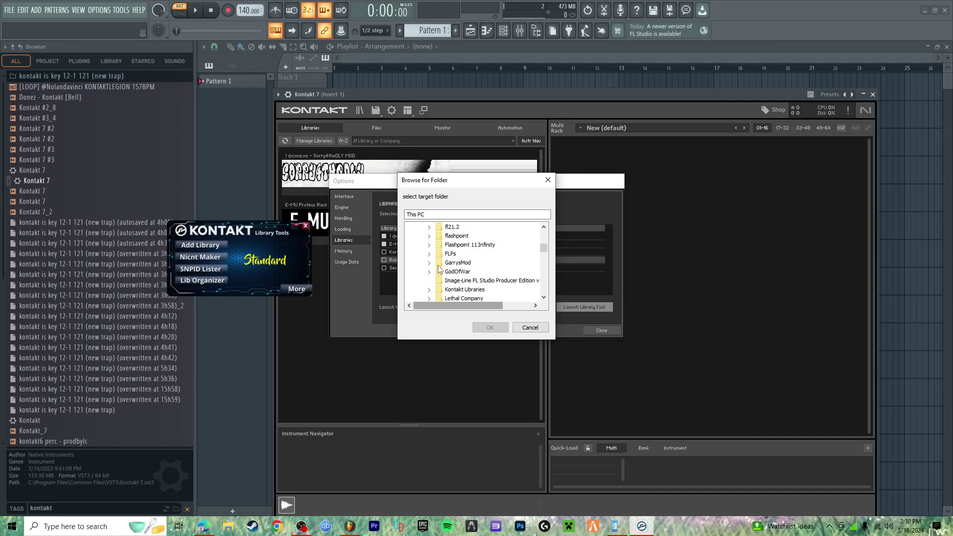
scroll(437, 270, "down", 3)
scroll(438, 273, "down", 3)
scroll(438, 276, "down", 1)
scroll(435, 282, "down", 1)
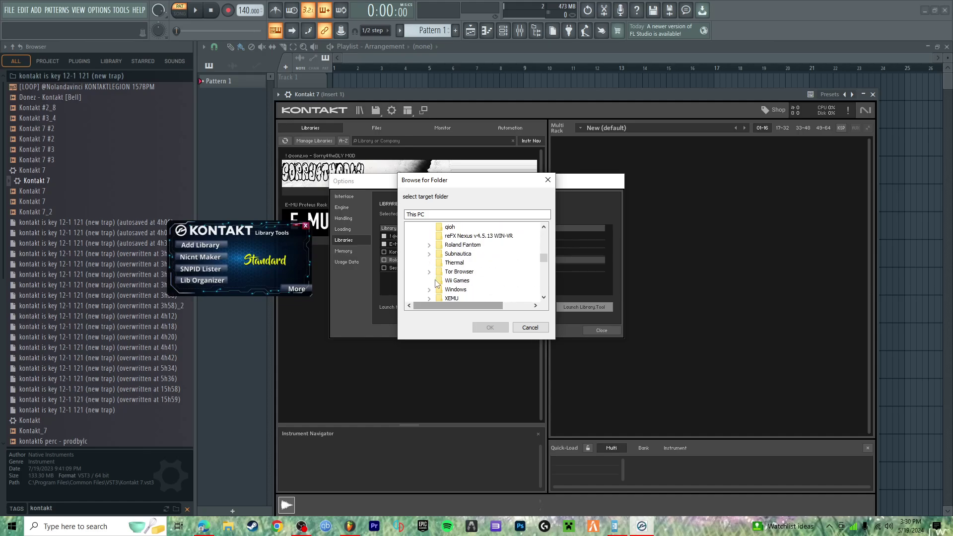
scroll(472, 284, "up", 1)
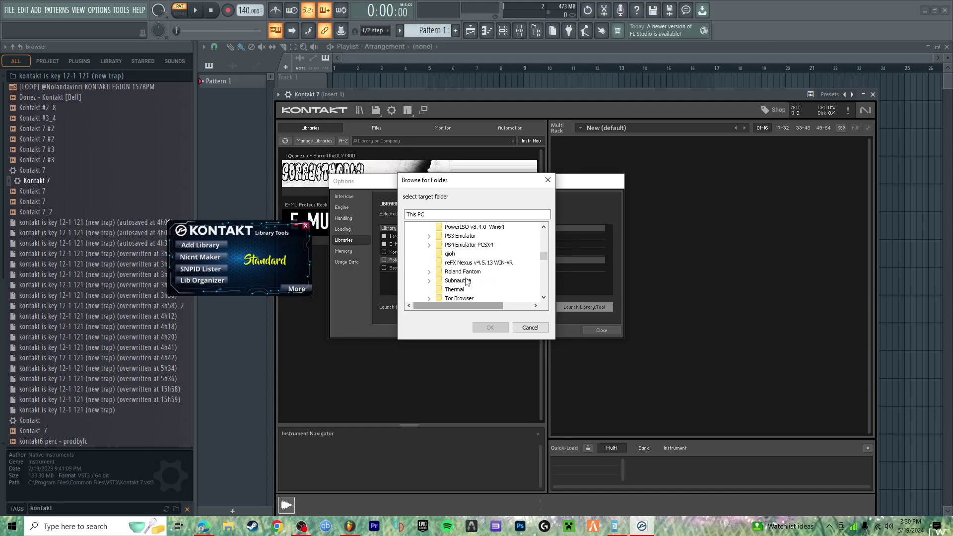
left_click(462, 272)
left_click(493, 327)
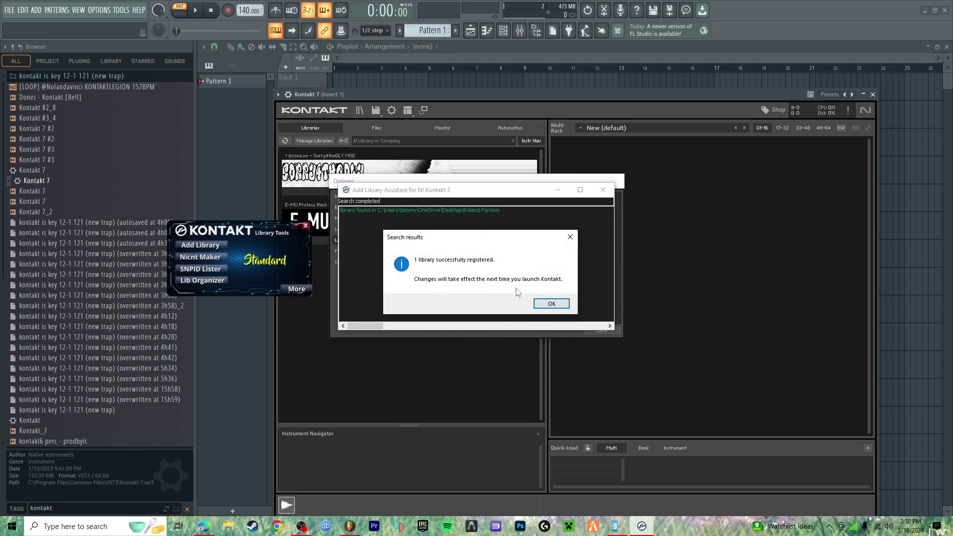
left_click(552, 303)
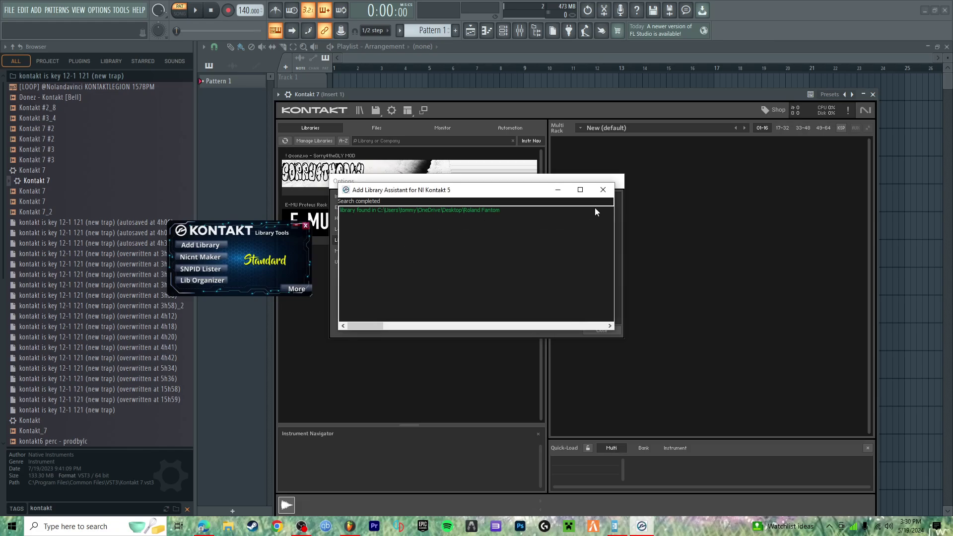
left_click(602, 189)
Enable Roland Fantom in the Libraries options and close the Library Tools.
left_click(385, 259)
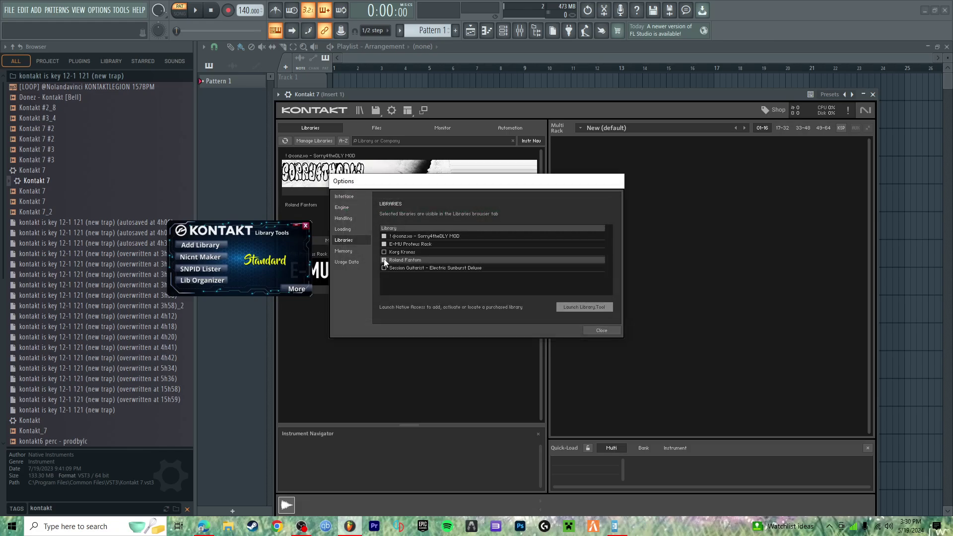
left_click(607, 331)
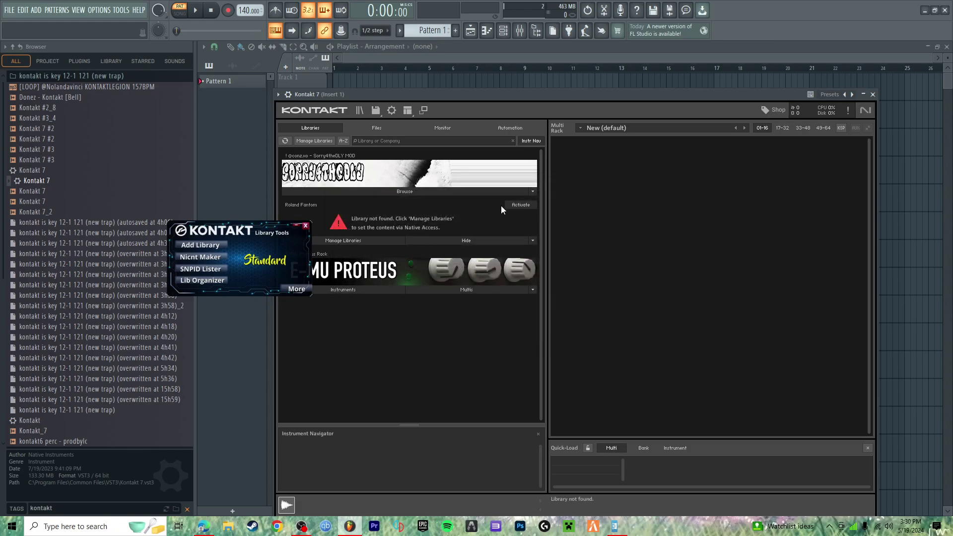
left_click(305, 226)
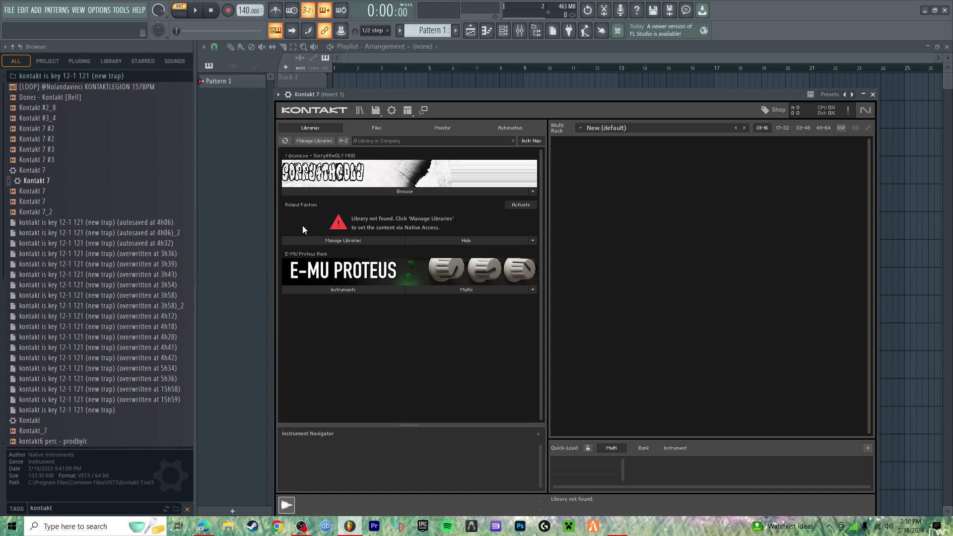
Reload Kontakt 7 from the FL browser without saving so Roland Fantom appears.
left_click(871, 104)
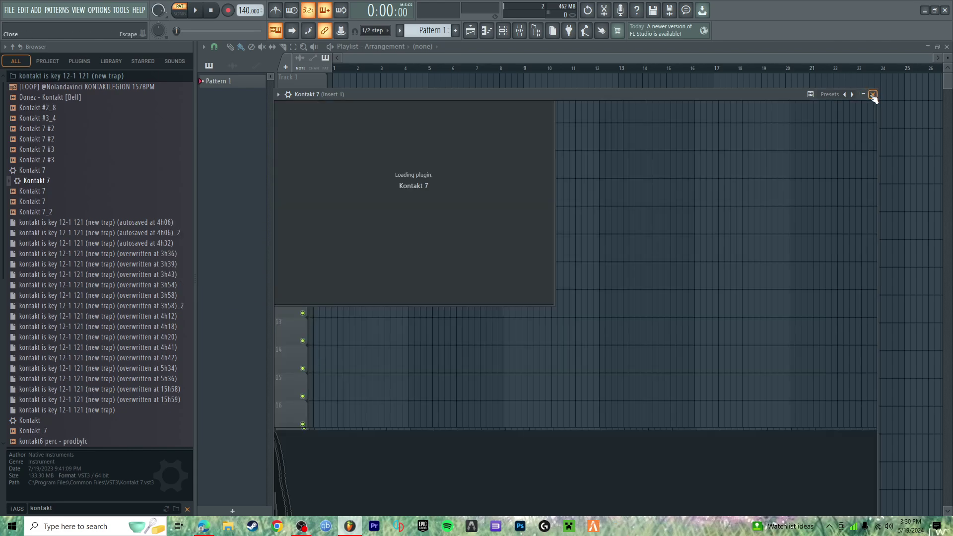
left_click(10, 9)
left_click(22, 26)
left_click(491, 289)
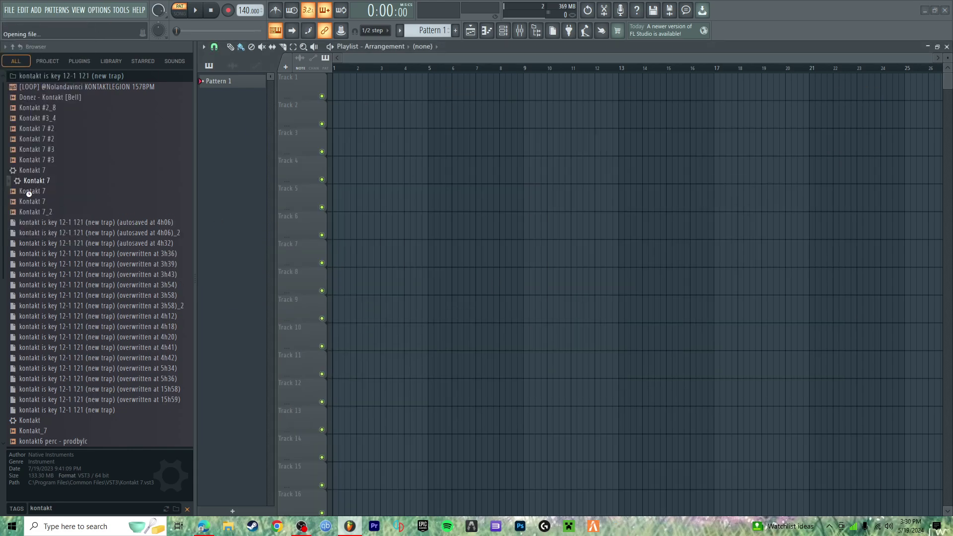
right_click(34, 181)
left_click(63, 184)
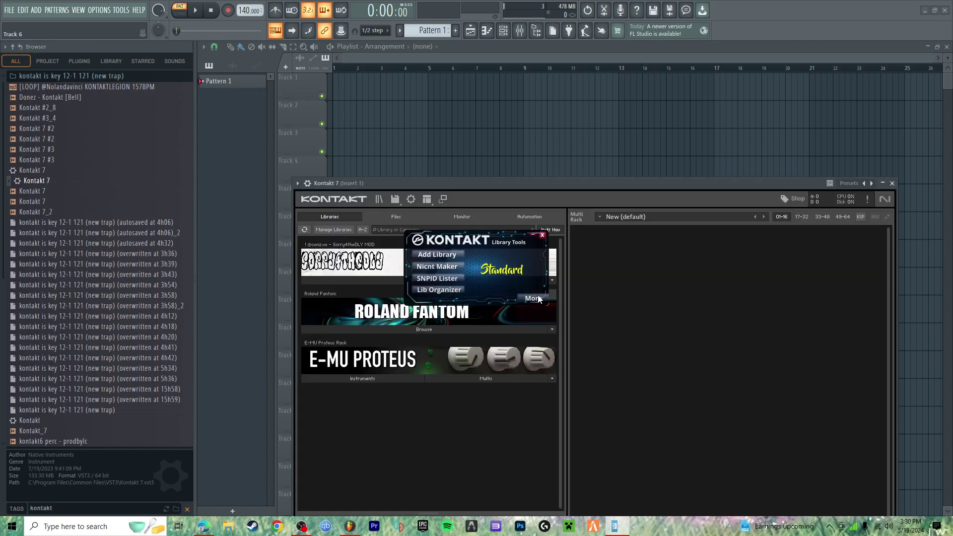
left_click(544, 237)
Browse the Roland Fantom library into its 24 Pulsating instrument folder.
left_click(394, 208)
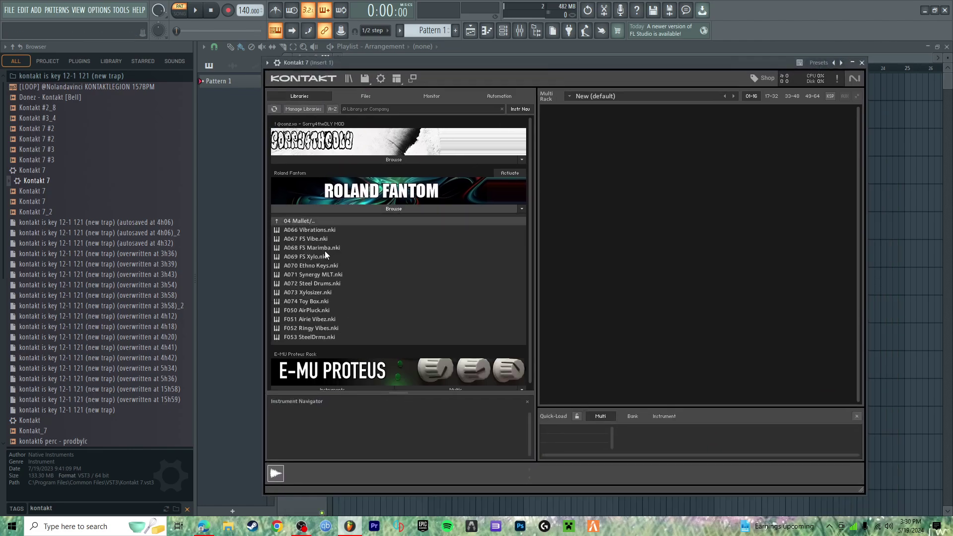
left_click(297, 221)
scroll(300, 320, "down", 5)
double_click(301, 268)
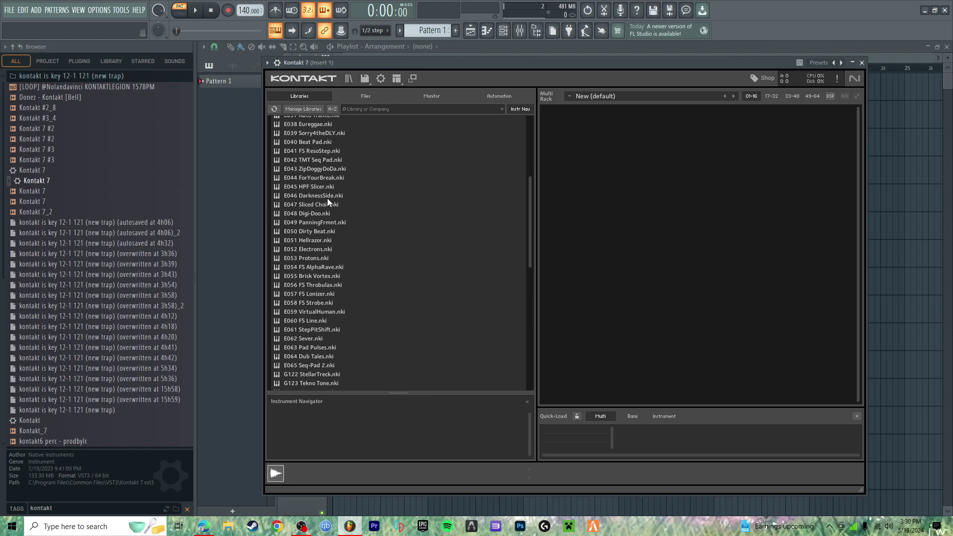
Load E039 Sorry4theDLY into the rack and enter its wave editor in Edit Mode.
left_click(331, 133)
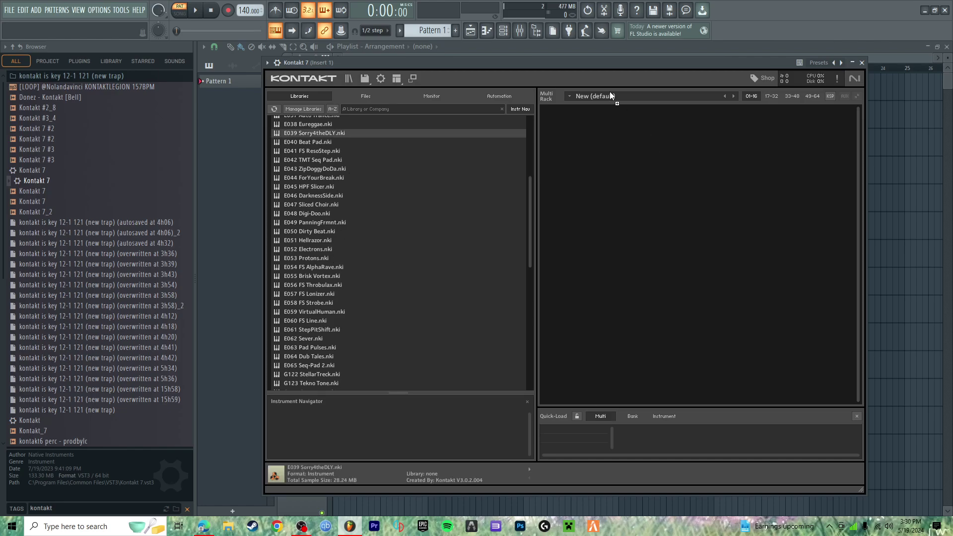
left_click_drag(470, 66, 478, 74)
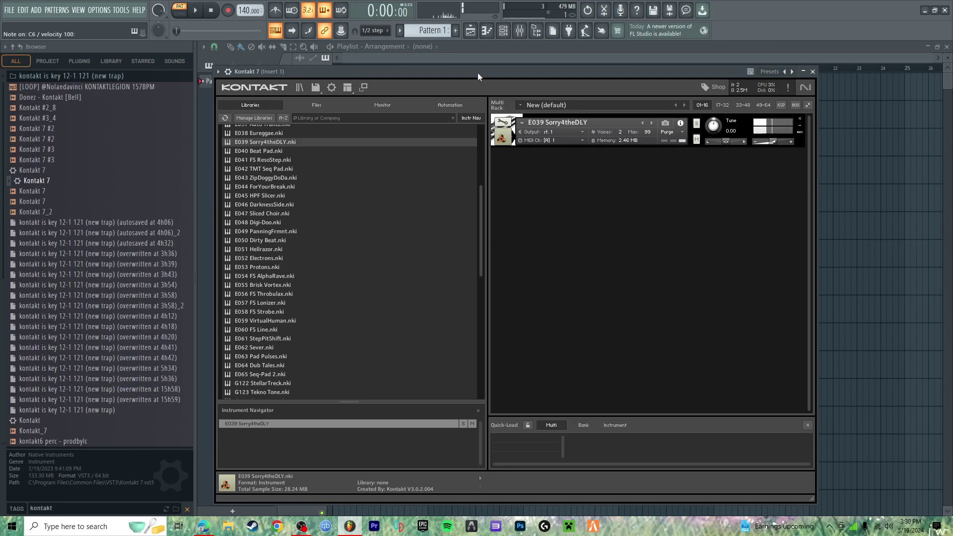
left_click(502, 123)
left_click(709, 158)
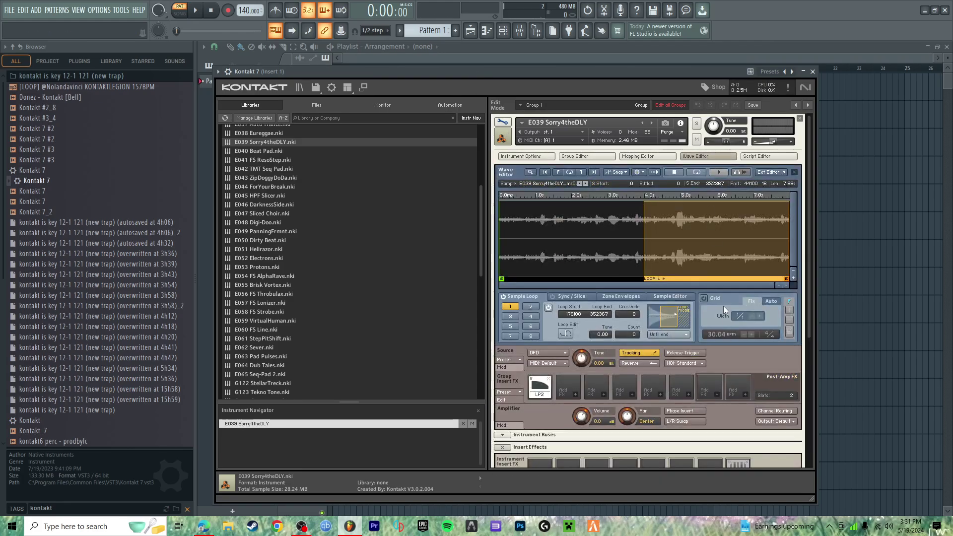
scroll(723, 307, "down", 2)
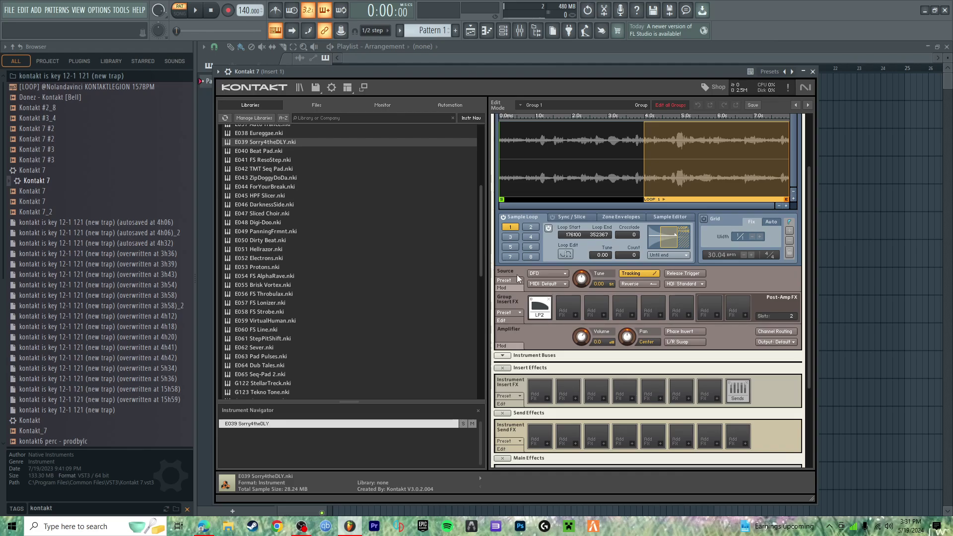
Set the sample source to Time Machine Pro with tempo-synced speed raised to 4.
left_click(539, 275)
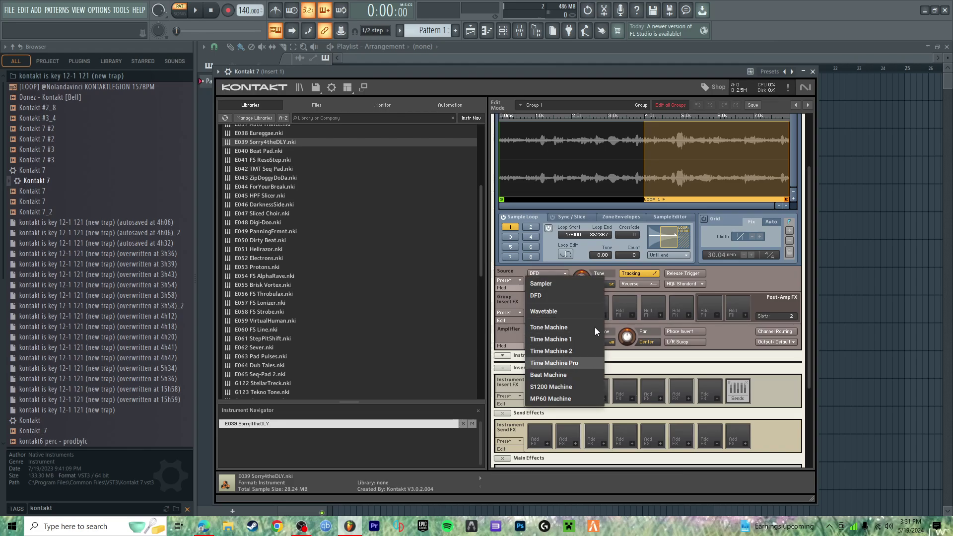
left_click(554, 362)
left_click(611, 304)
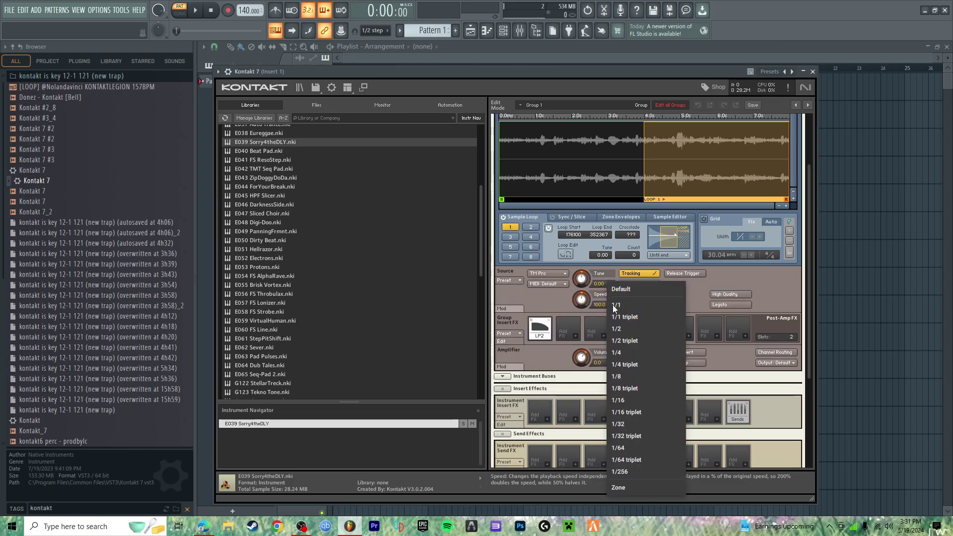
left_click(618, 306)
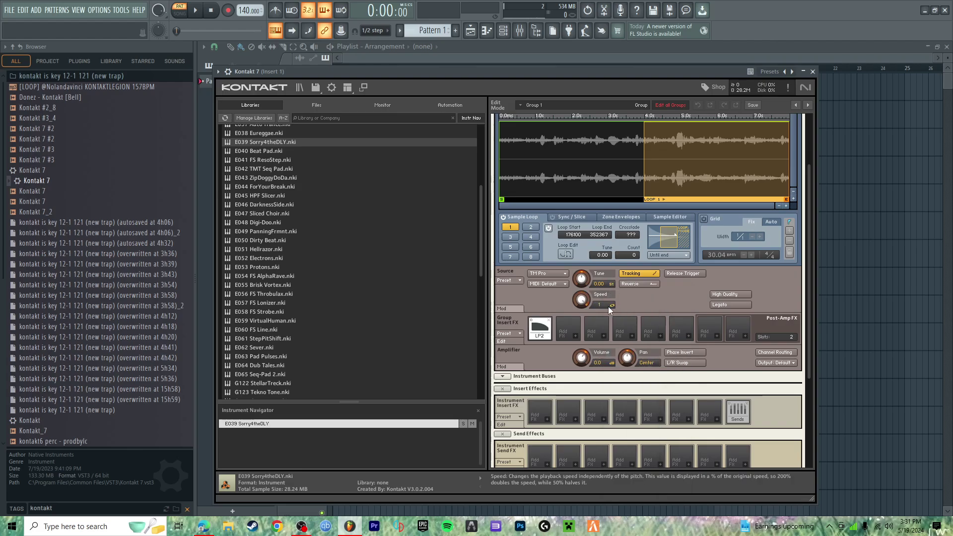
left_click(609, 306)
left_click_drag(602, 308, 602, 294)
left_click_drag(538, 71, 582, 76)
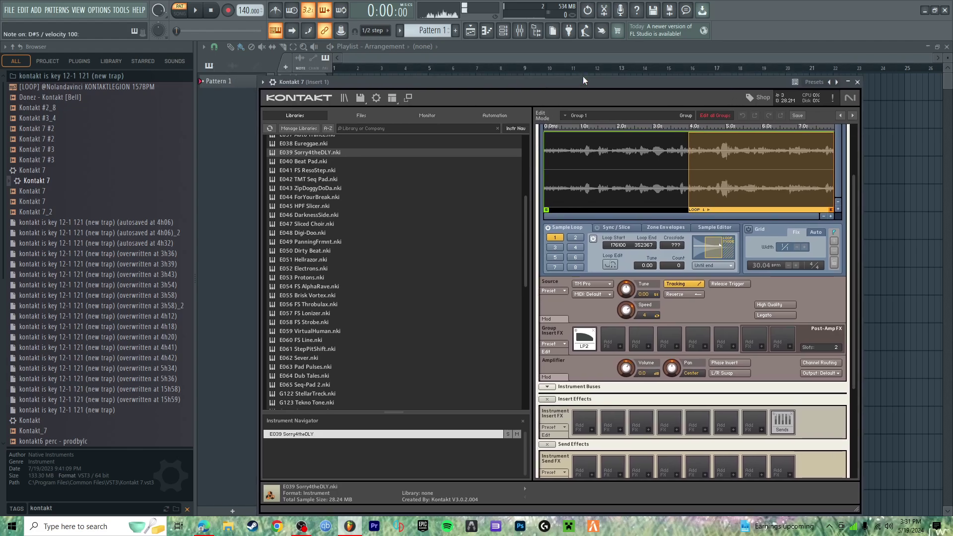
Close the Kontakt window and bring up the Kontakt 7 piano roll.
left_click(485, 31)
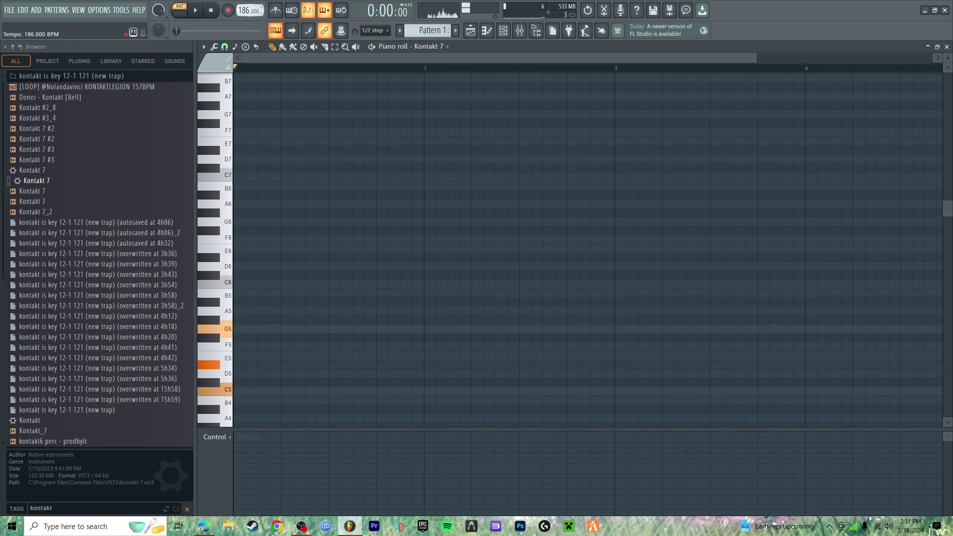
left_click(301, 526)
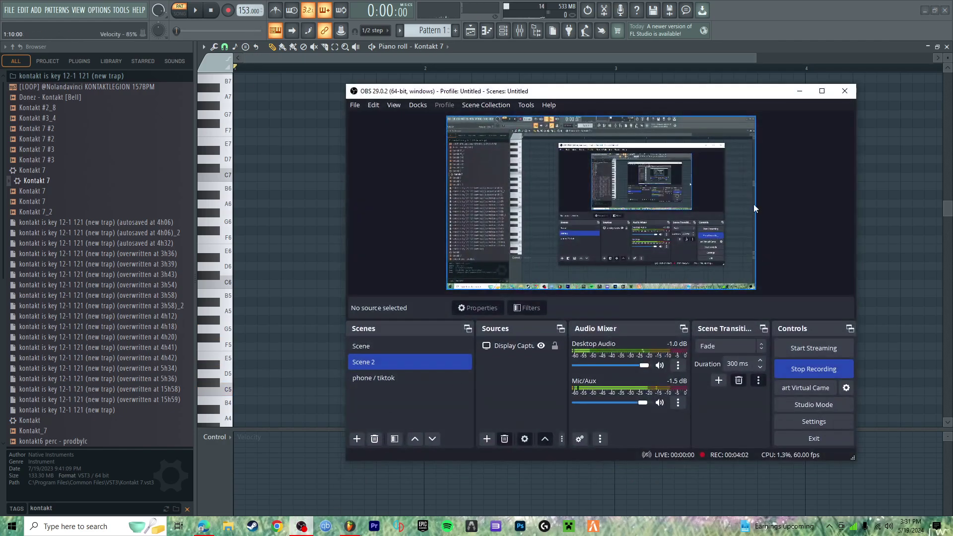